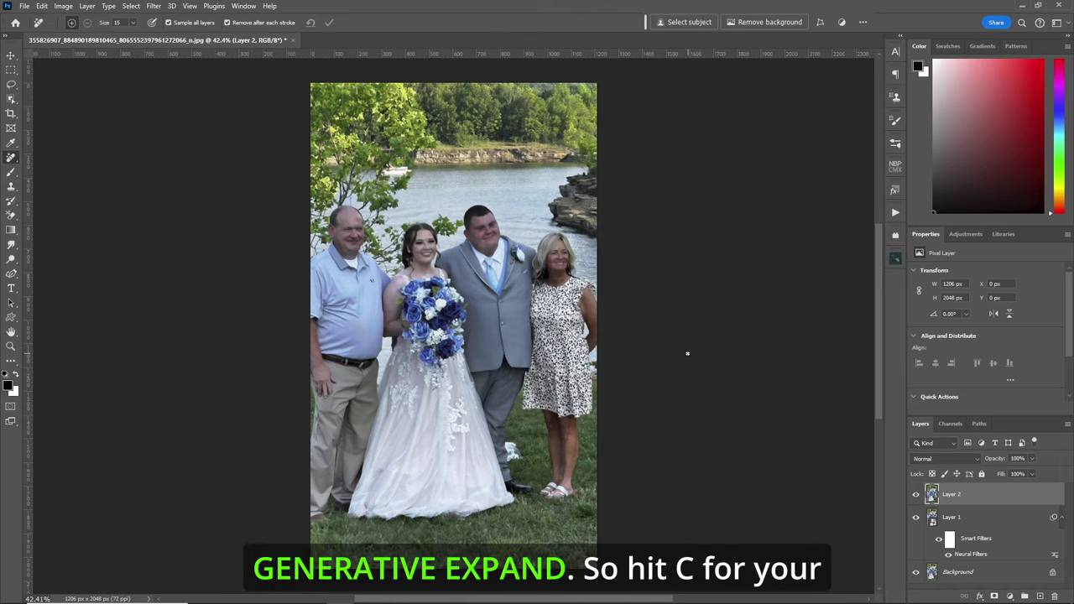
Step: Extend the canvas on both sides to about 1433 px wide and fill it using Generative Expand without a prompt
{"action": "key", "text": "c"}
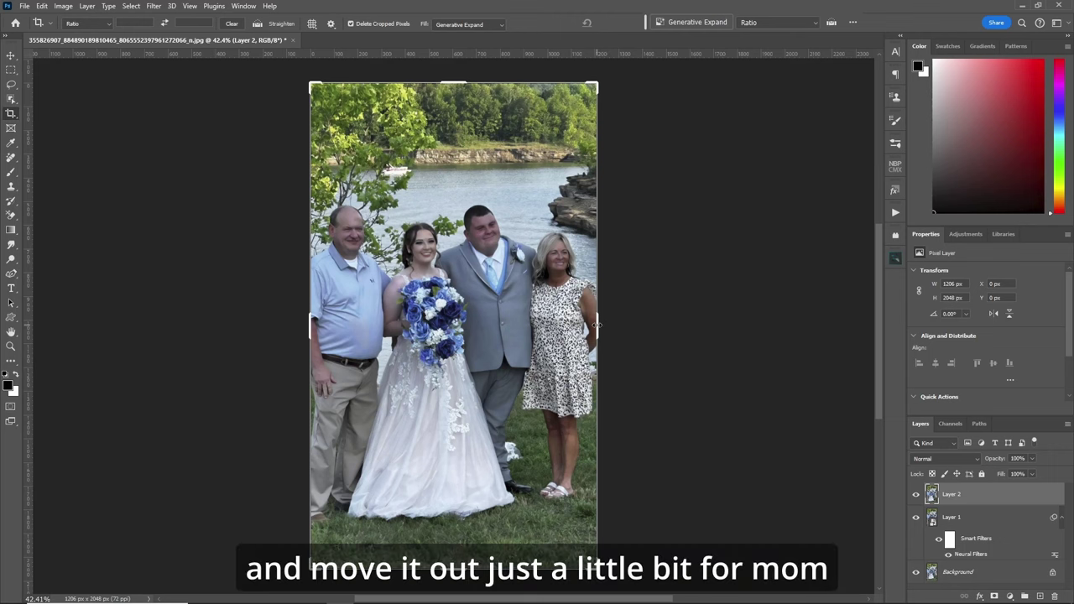
{"action": "left_click_drag", "start_coordinate": [597, 323], "coordinate": [606, 329]}
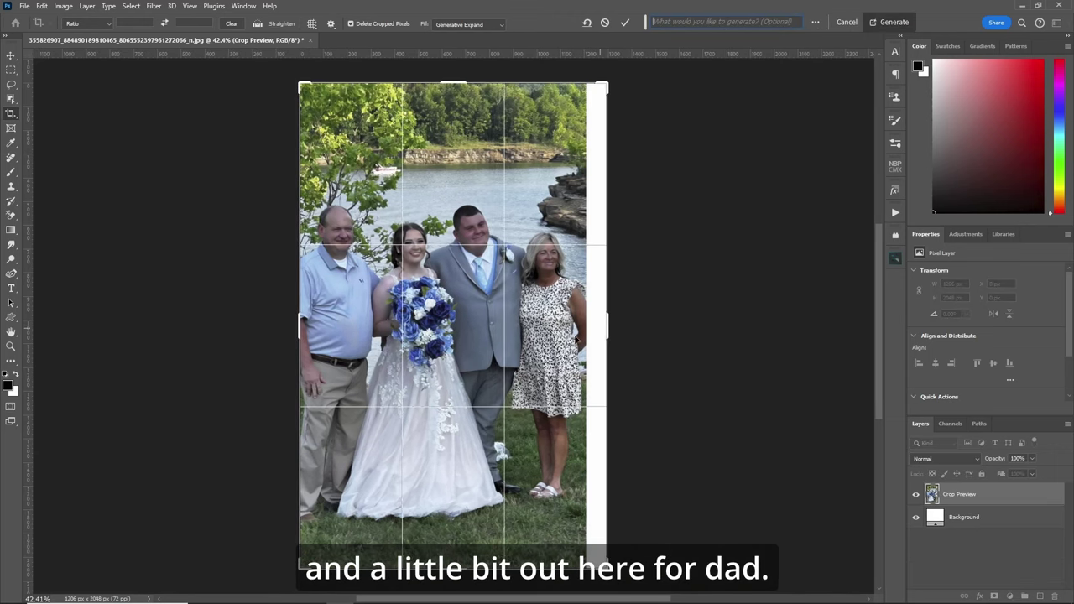
{"action": "left_click_drag", "start_coordinate": [300, 325], "coordinate": [286, 324]}
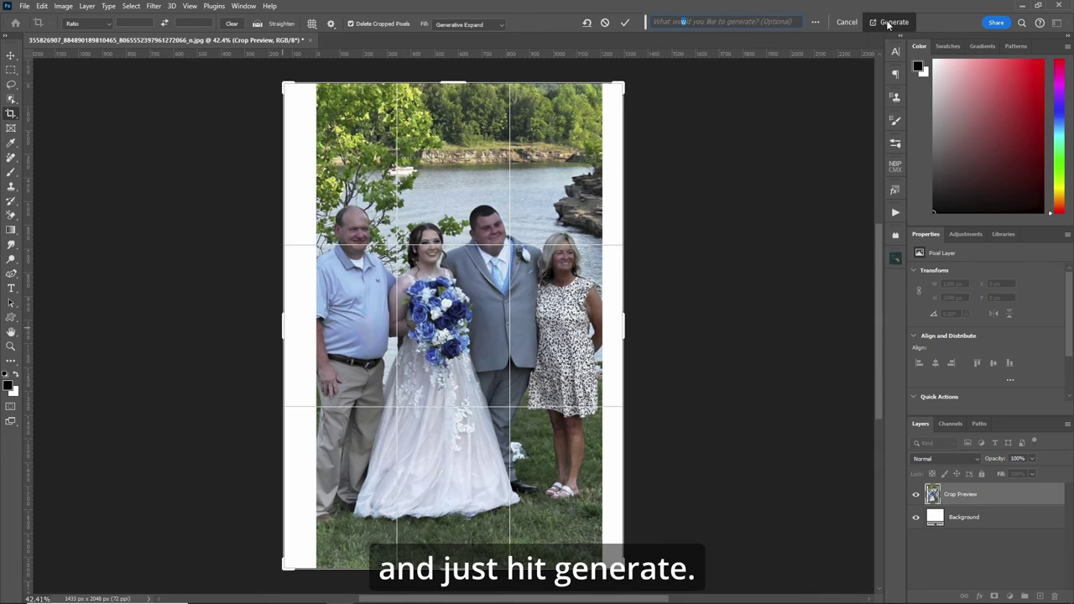
{"action": "left_click", "coordinate": [894, 23]}
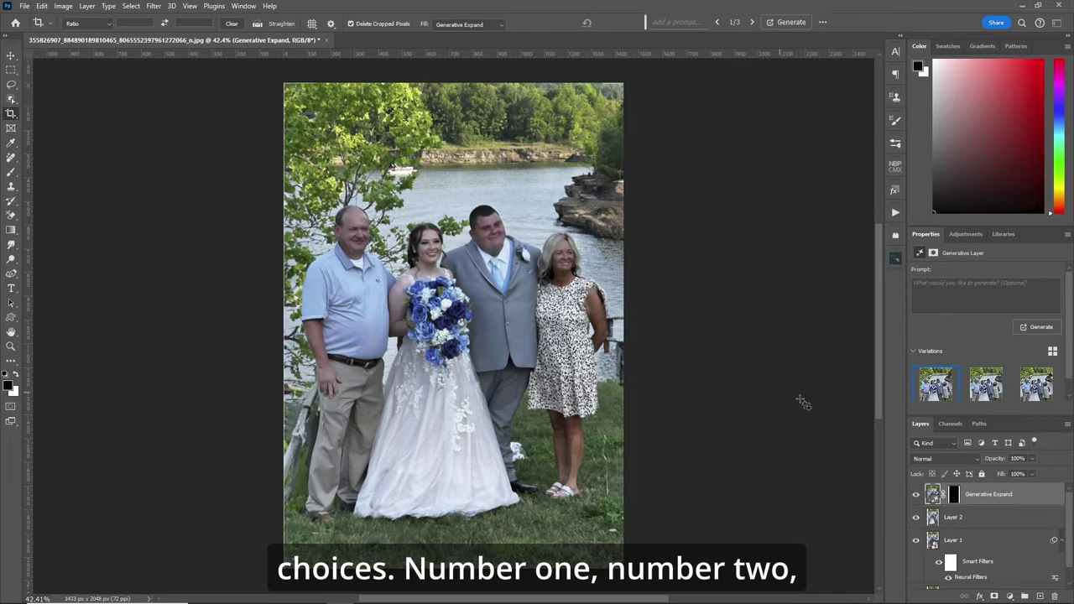
Step: Compare the three Generative Expand variations, keep the second one and delete the other two
{"action": "left_click", "coordinate": [984, 388]}
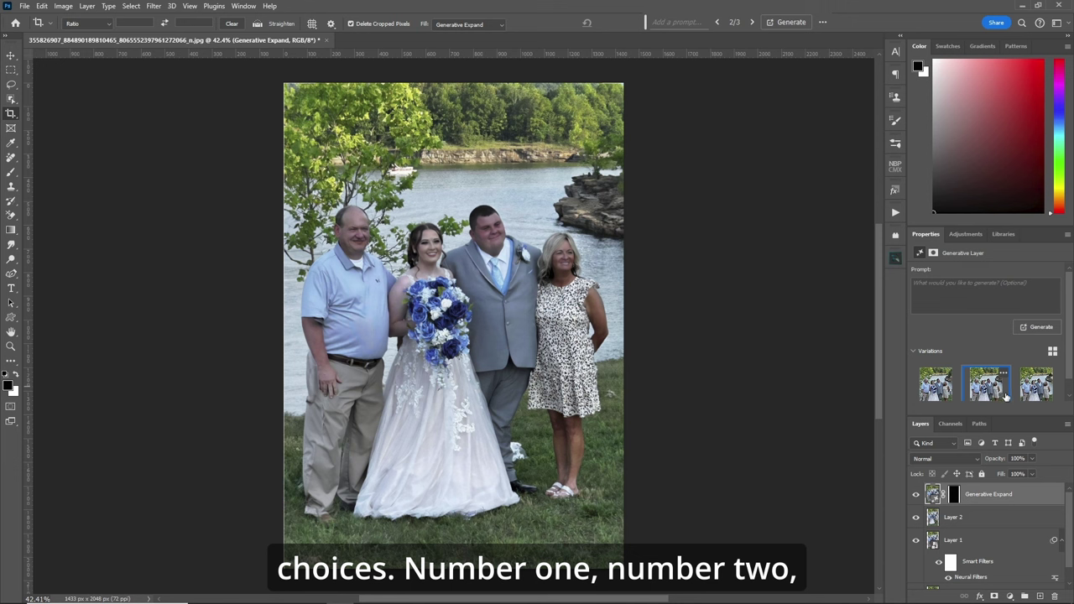
{"action": "left_click", "coordinate": [1037, 384]}
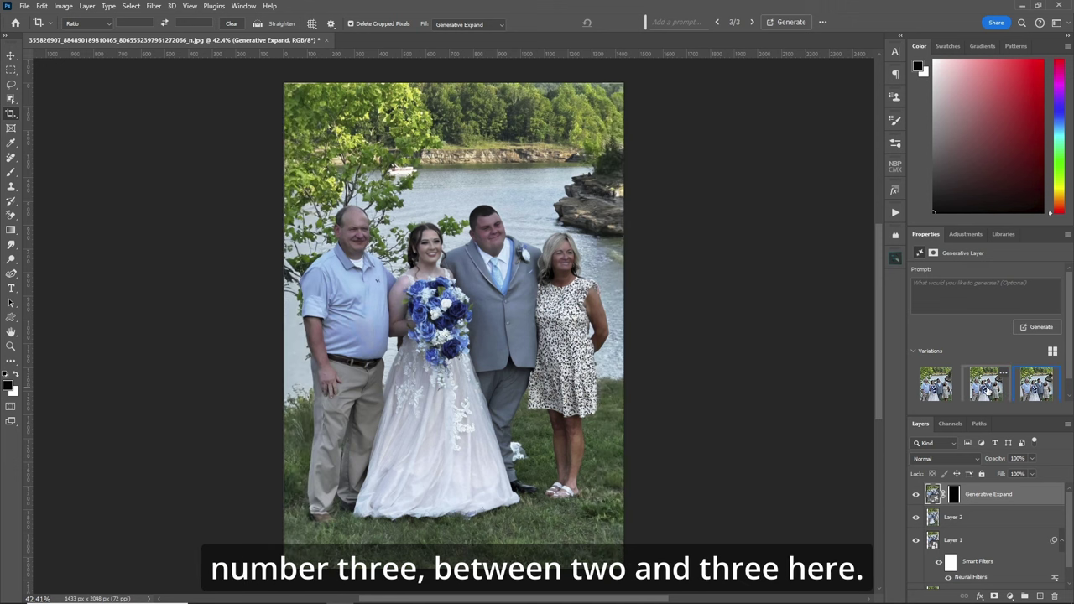
{"action": "left_click", "coordinate": [982, 389]}
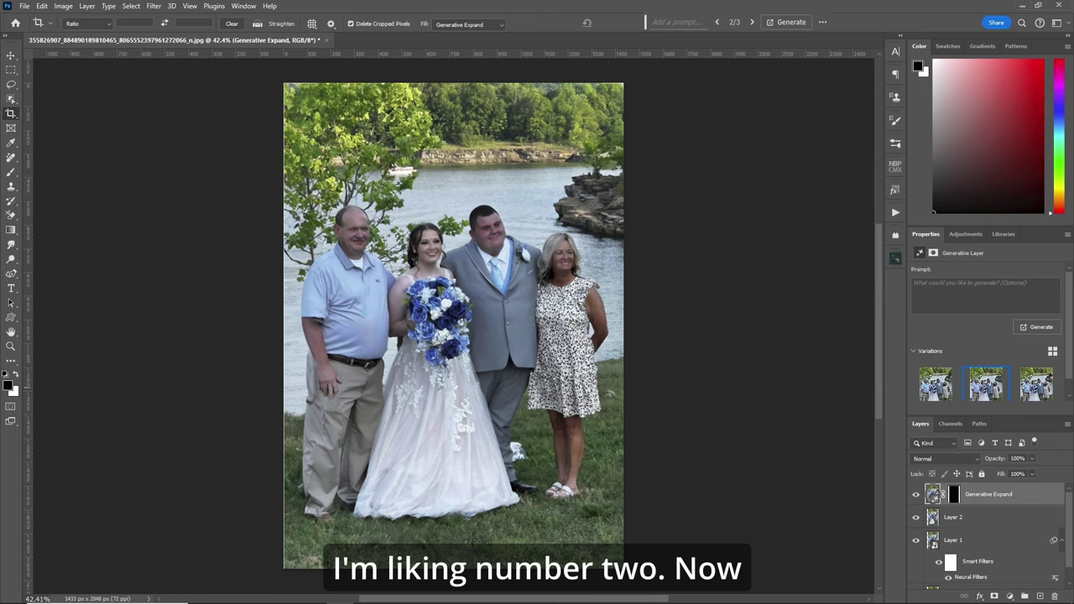
{"action": "left_click_drag", "start_coordinate": [1072, 362], "coordinate": [1071, 378]}
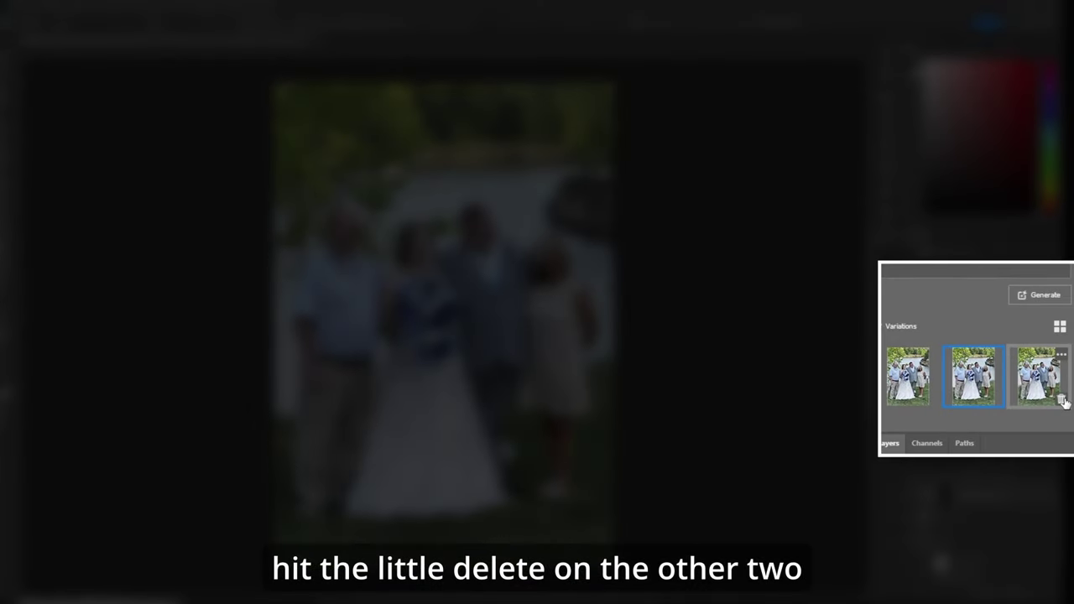
{"action": "left_click", "coordinate": [1062, 401]}
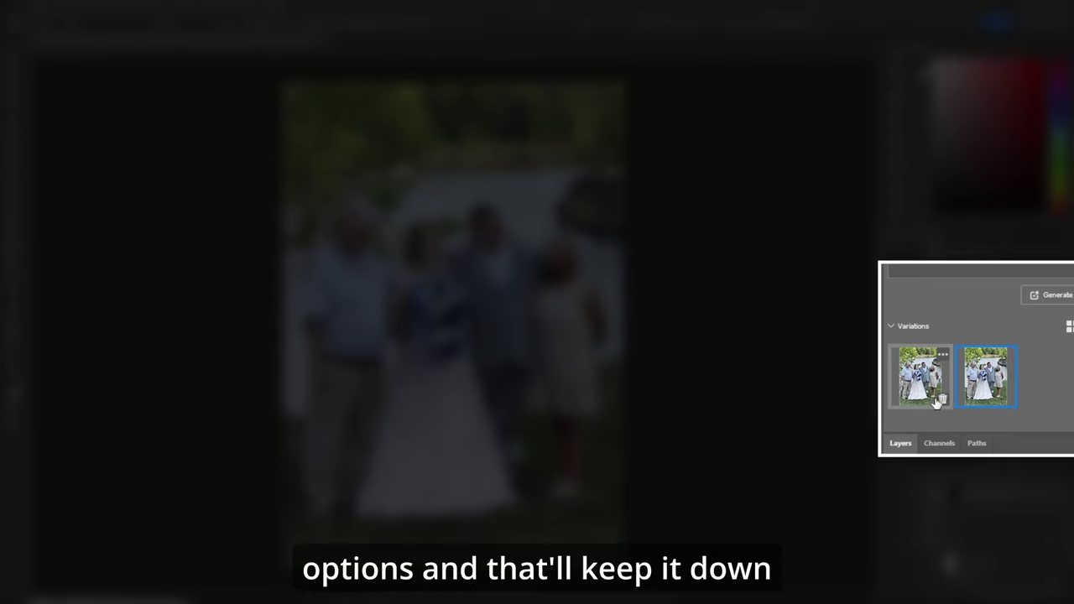
{"action": "left_click", "coordinate": [941, 402]}
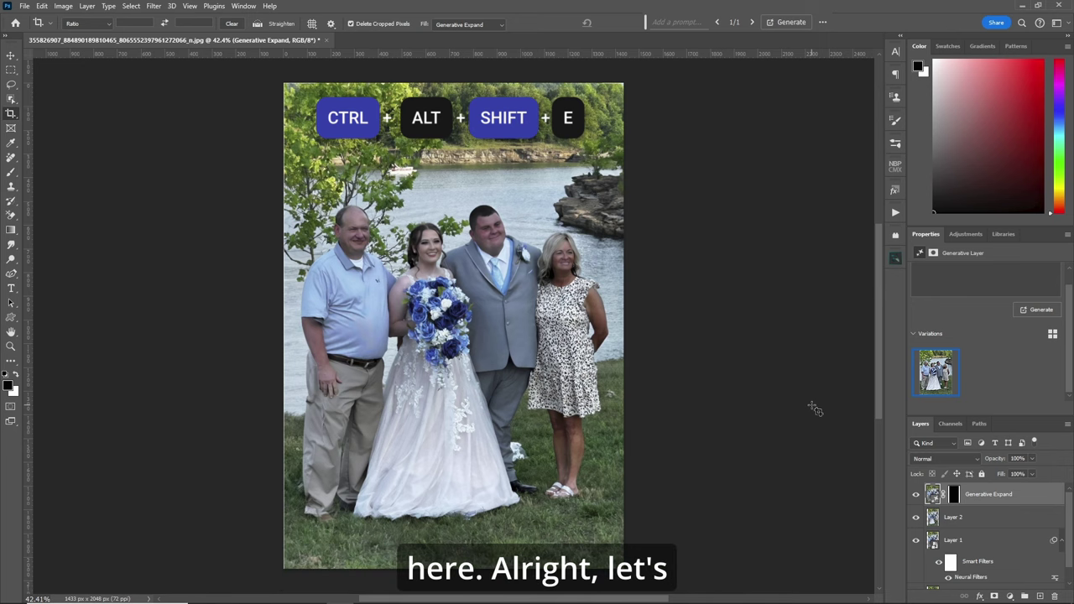
Step: Stamp all visible layers into a new layer and select the groom, bride and white flowers with the Quick Selection tool
{"action": "key", "text": "ctrl+alt+shift+e"}
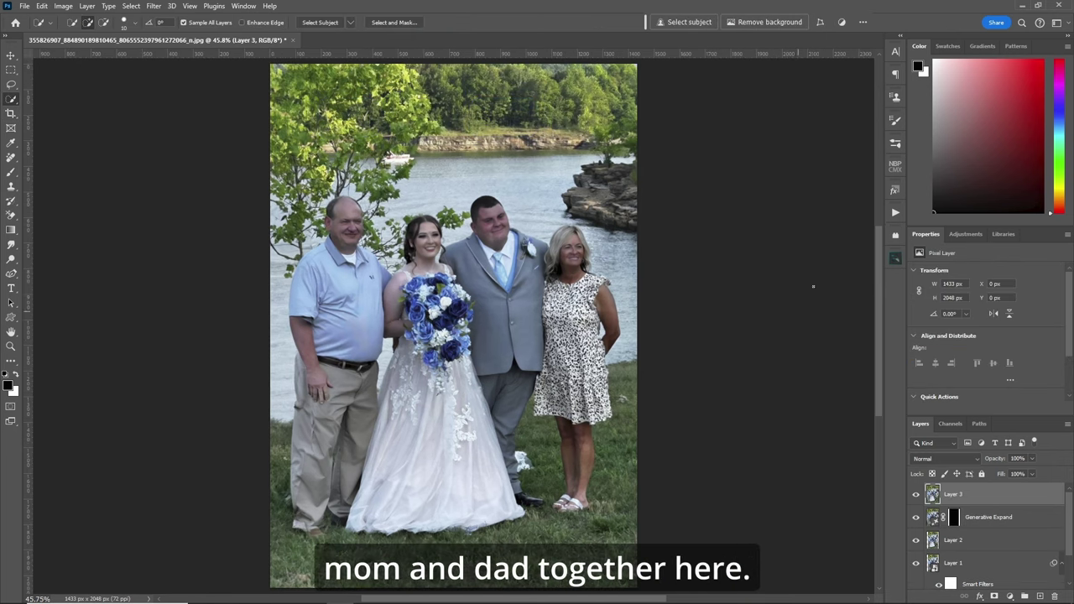
{"action": "right_click", "coordinate": [11, 99]}
{"action": "left_click", "coordinate": [70, 106]}
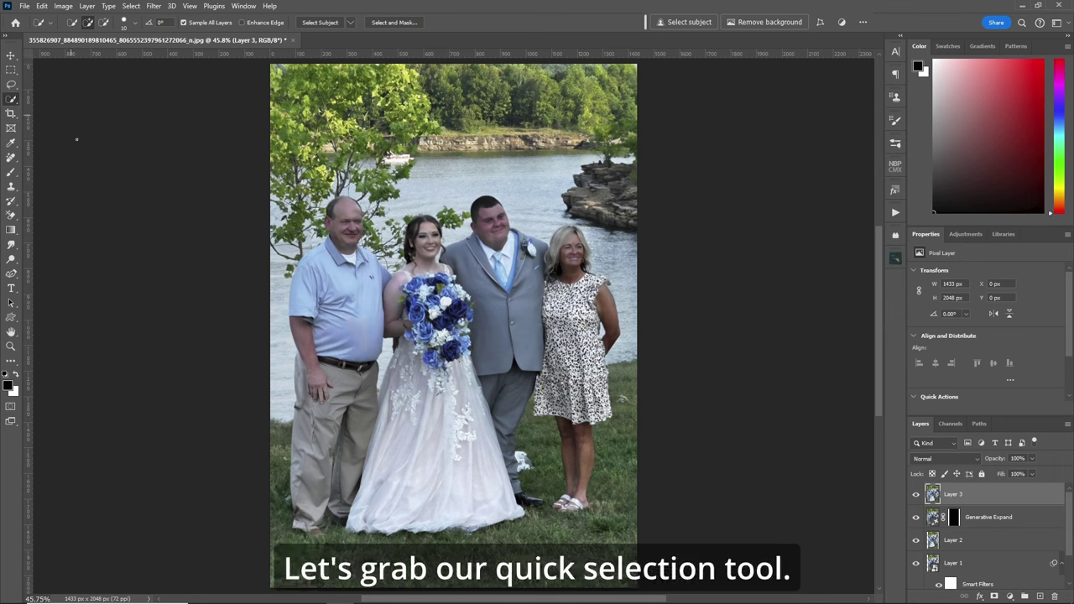
{"action": "mouse_move", "coordinate": [498, 338]}
{"action": "left_mouse_down"}
{"action": "mouse_move", "coordinate": [488, 248]}
{"action": "mouse_move", "coordinate": [520, 264]}
{"action": "mouse_move", "coordinate": [488, 222]}
{"action": "left_mouse_up"}
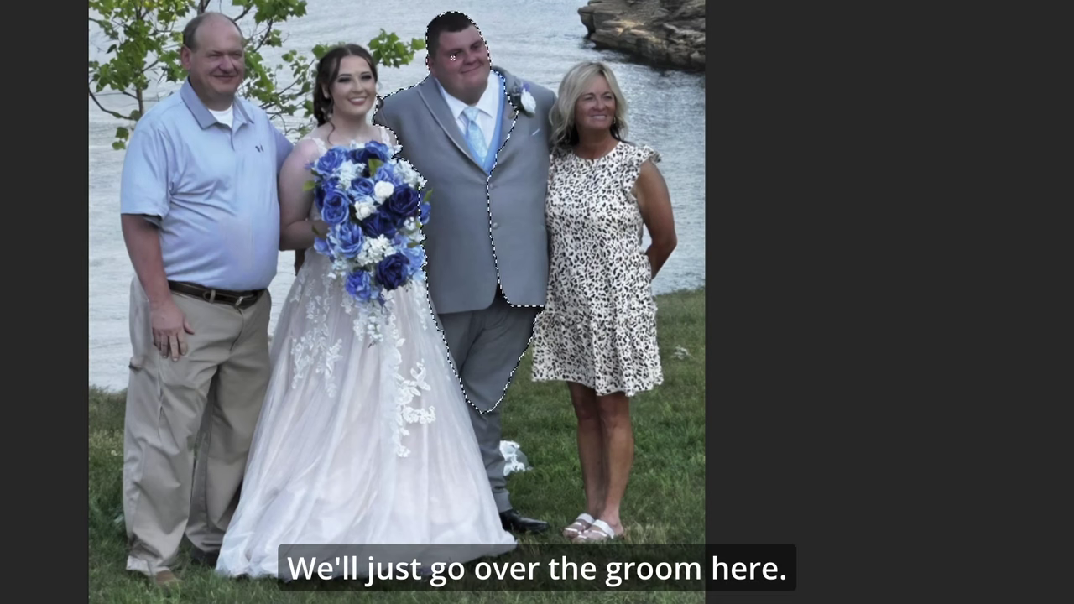
{"action": "left_click_drag", "start_coordinate": [512, 128], "coordinate": [477, 294]}
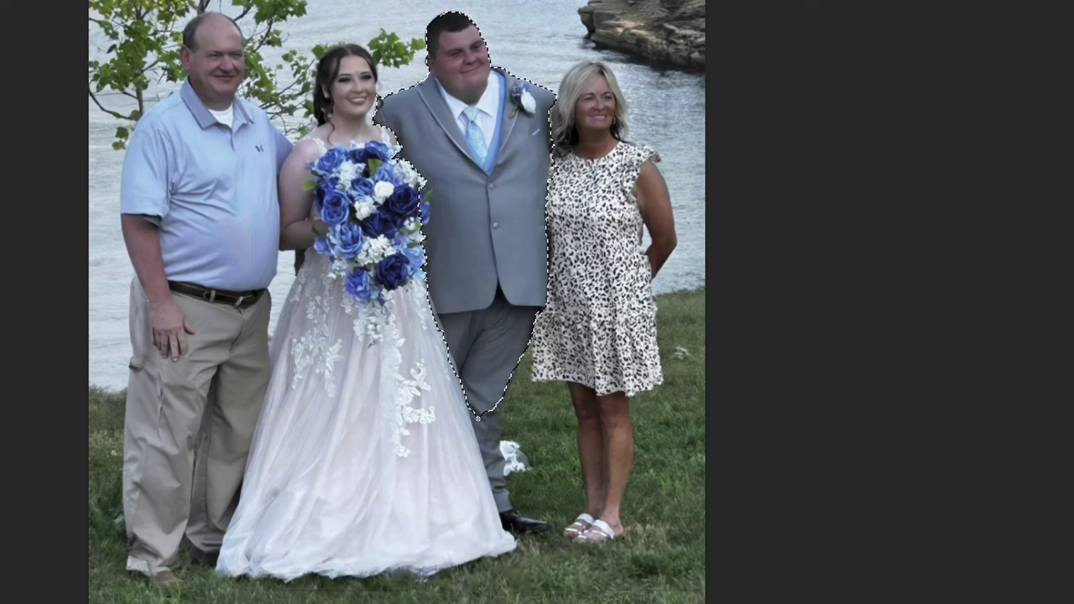
{"action": "left_click_drag", "start_coordinate": [491, 403], "coordinate": [500, 495]}
{"action": "left_click", "coordinate": [534, 526]}
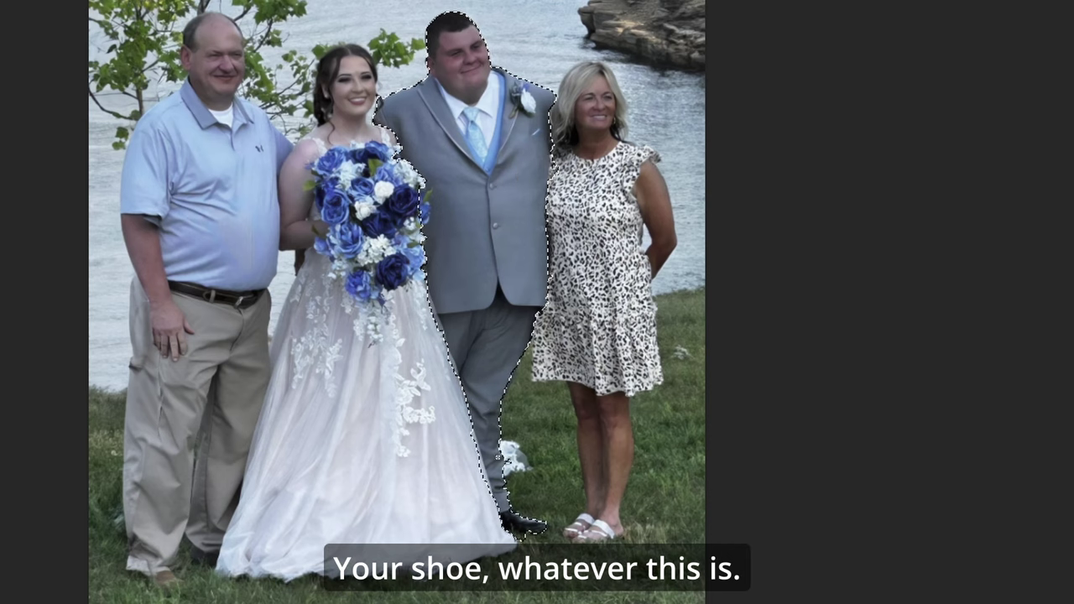
{"action": "left_click", "coordinate": [514, 461]}
{"action": "mouse_move", "coordinate": [406, 504]}
{"action": "left_mouse_down"}
{"action": "mouse_move", "coordinate": [364, 488]}
{"action": "mouse_move", "coordinate": [386, 440]}
{"action": "mouse_move", "coordinate": [371, 360]}
{"action": "mouse_move", "coordinate": [337, 347]}
{"action": "mouse_move", "coordinate": [302, 234]}
{"action": "mouse_move", "coordinate": [351, 126]}
{"action": "mouse_move", "coordinate": [350, 64]}
{"action": "left_mouse_up"}
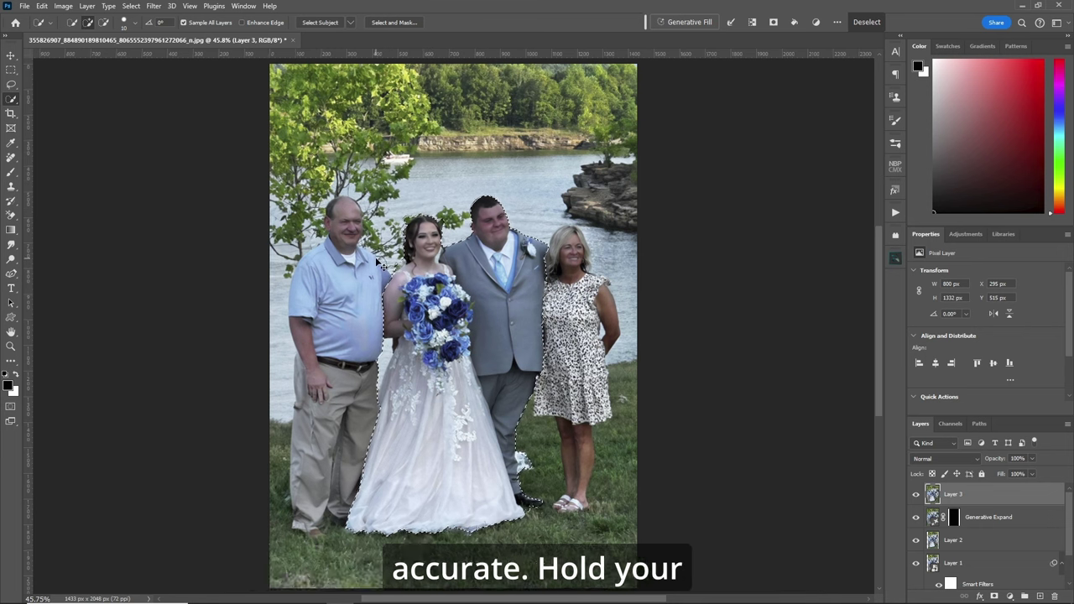
Step: Refine the selection edge around the bride's head and along the side of her dress
{"action": "key", "text": "ctrl+plus"}
{"action": "key", "text": "ctrl+plus"}
{"action": "key", "text": "ctrl+plus"}
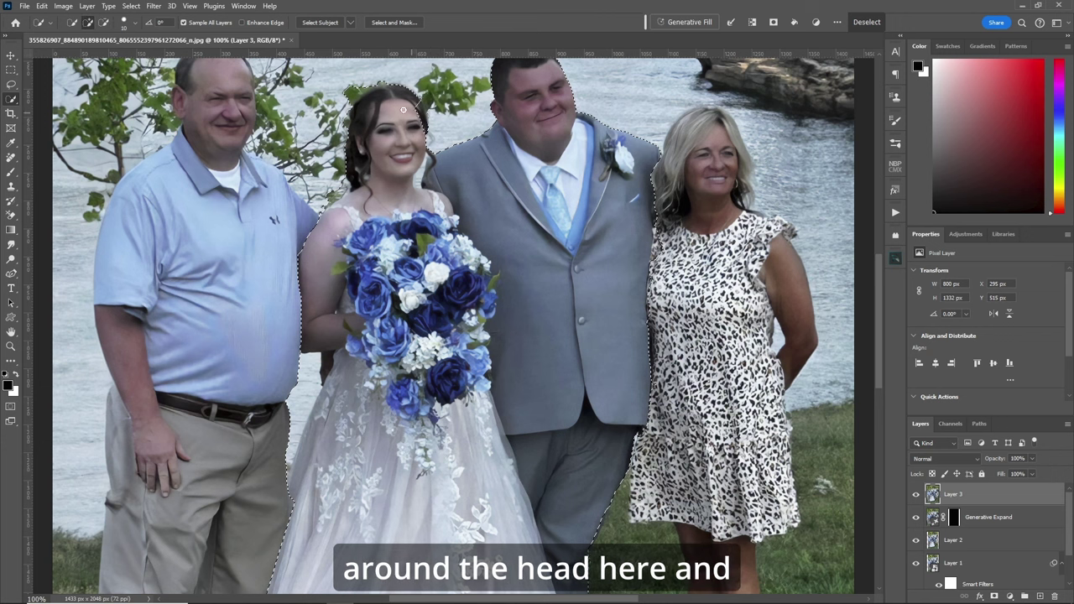
{"action": "left_click", "coordinate": [422, 122]}
{"action": "left_click_drag", "start_coordinate": [289, 441], "coordinate": [304, 399]}
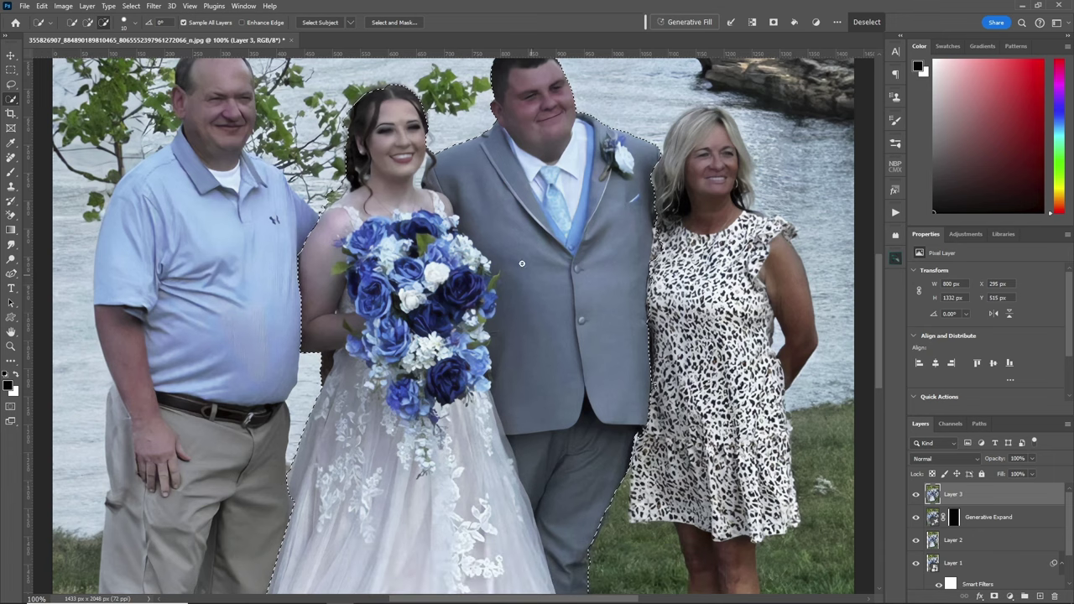
{"action": "key", "text": "alt"}
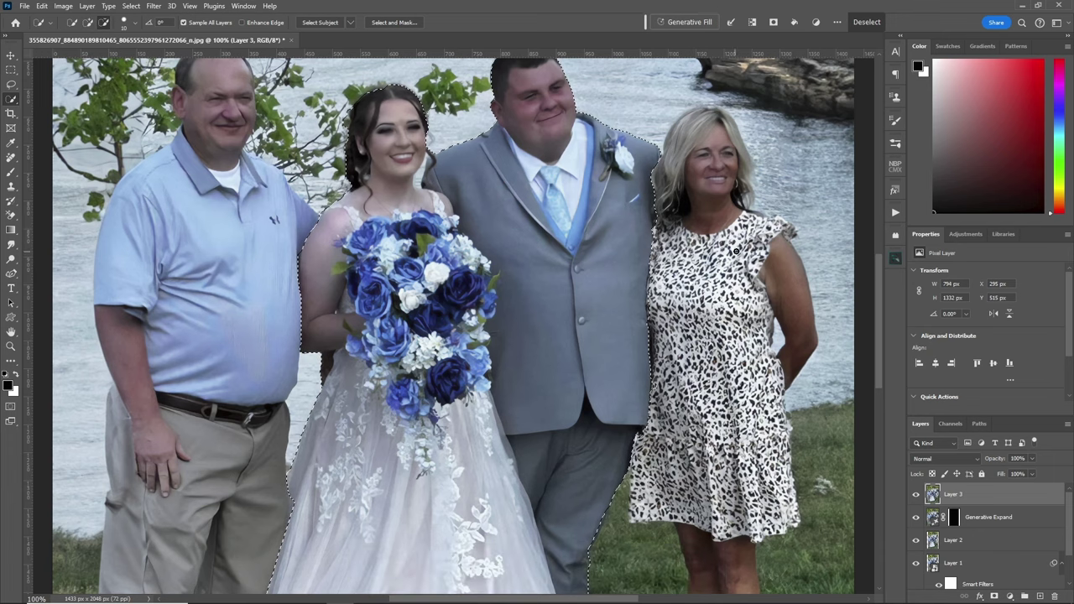
Step: Expand the selection around the bride and groom by 15 pixels
{"action": "key", "text": "ctrl+0"}
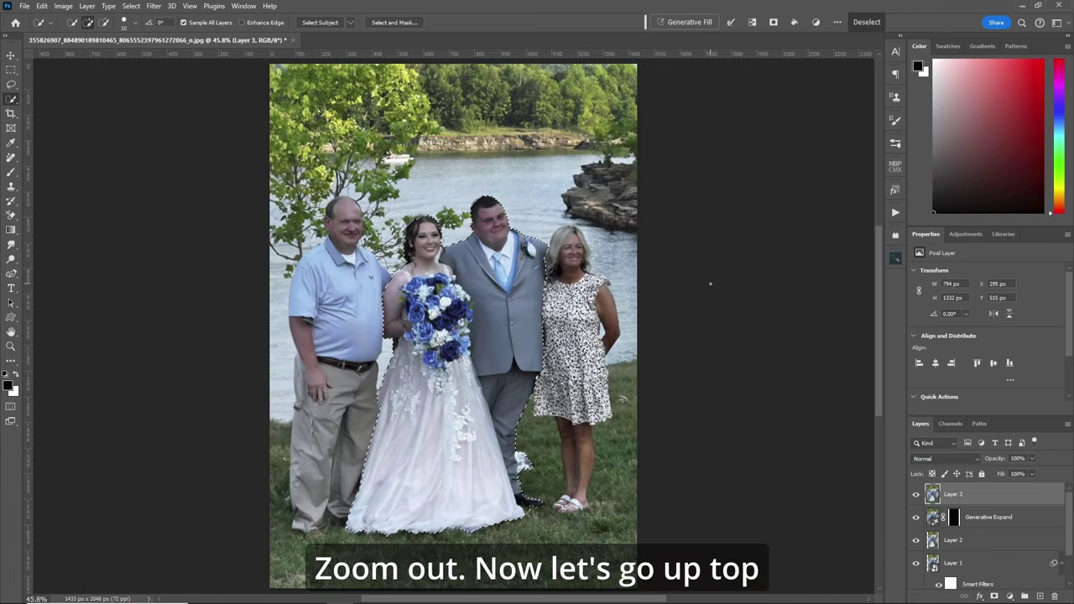
{"action": "left_click", "coordinate": [731, 22]}
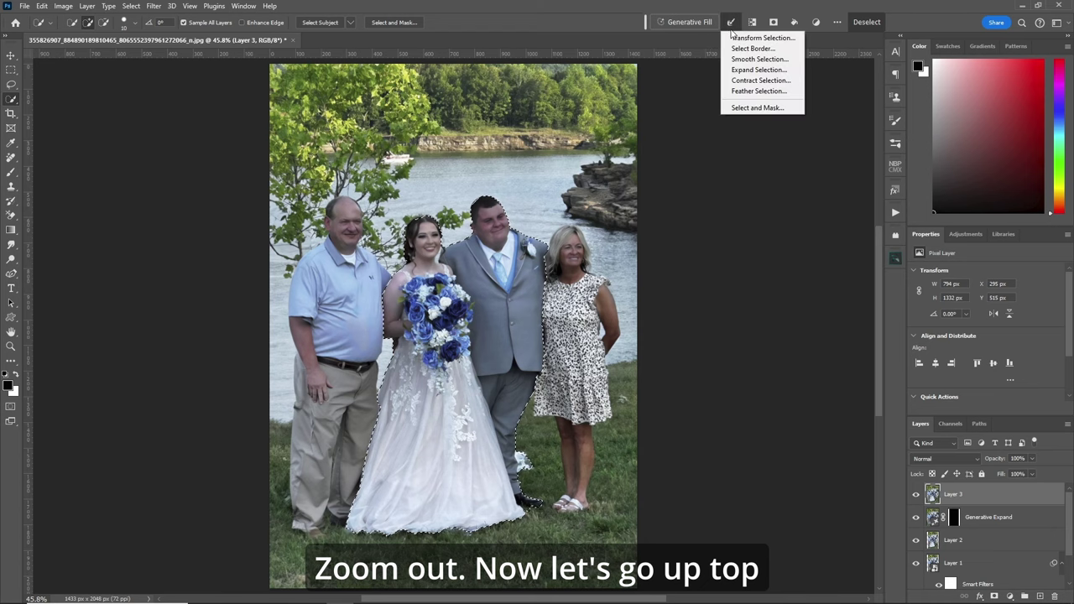
{"action": "left_click", "coordinate": [773, 73]}
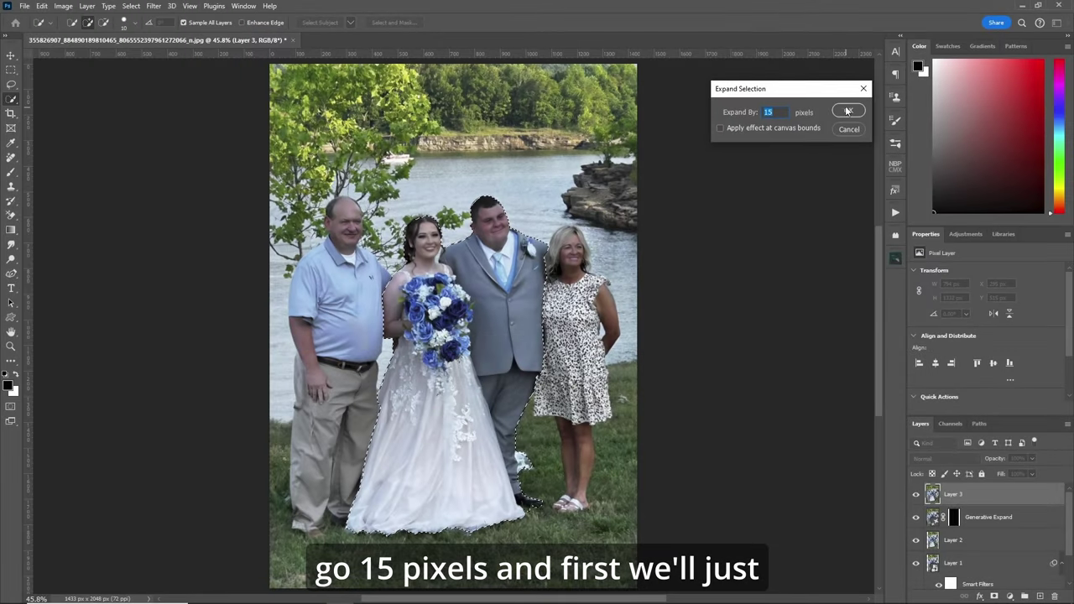
{"action": "left_click", "coordinate": [847, 111]}
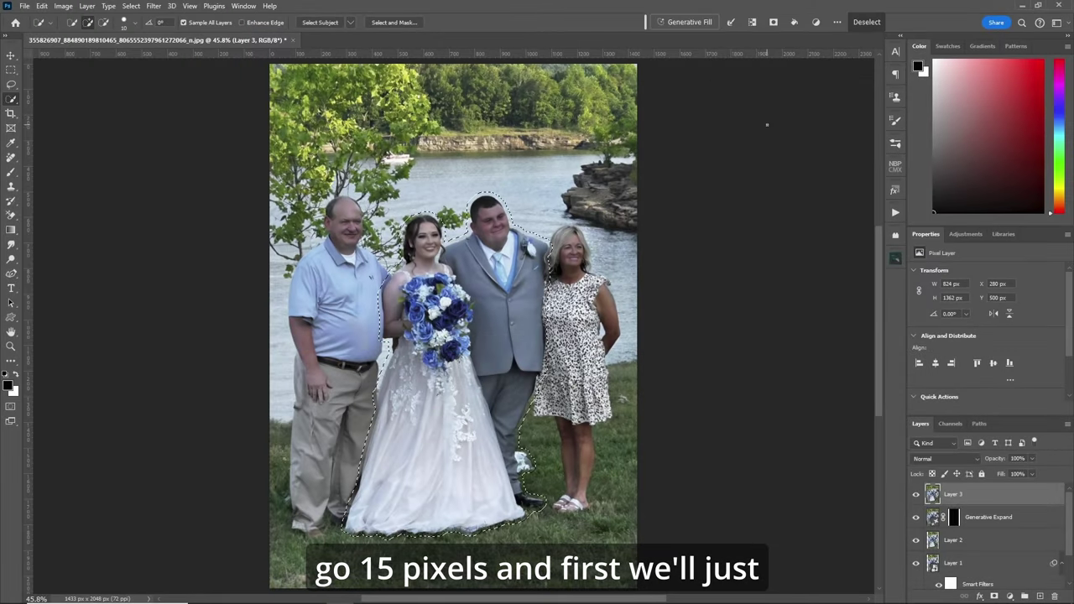
Step: Replace the selected couple using Generative Fill without a prompt and choose the third variation
{"action": "left_click", "coordinate": [679, 21]}
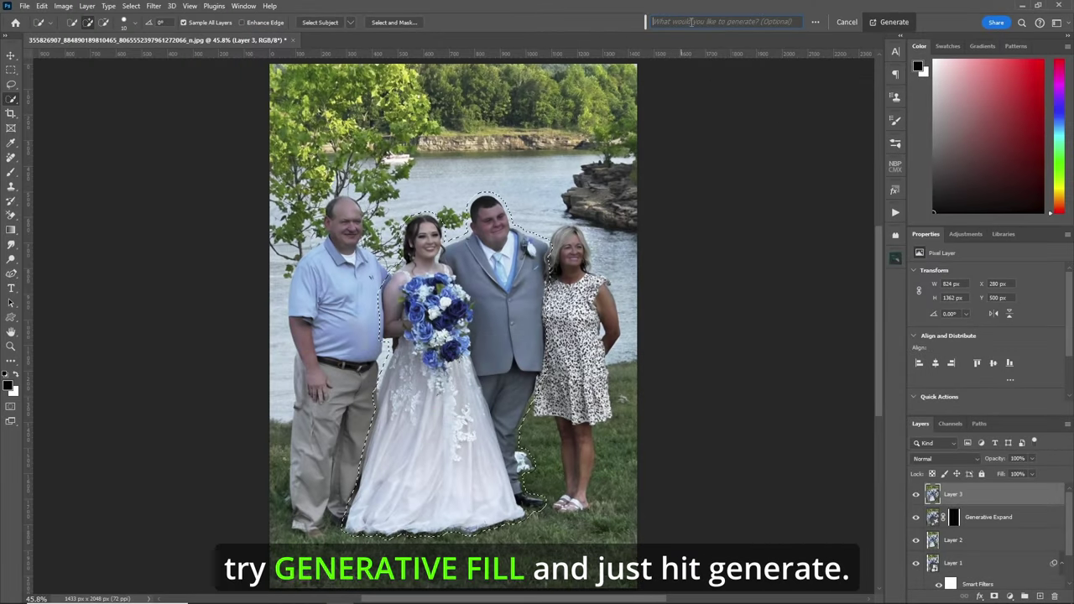
{"action": "left_click", "coordinate": [895, 22]}
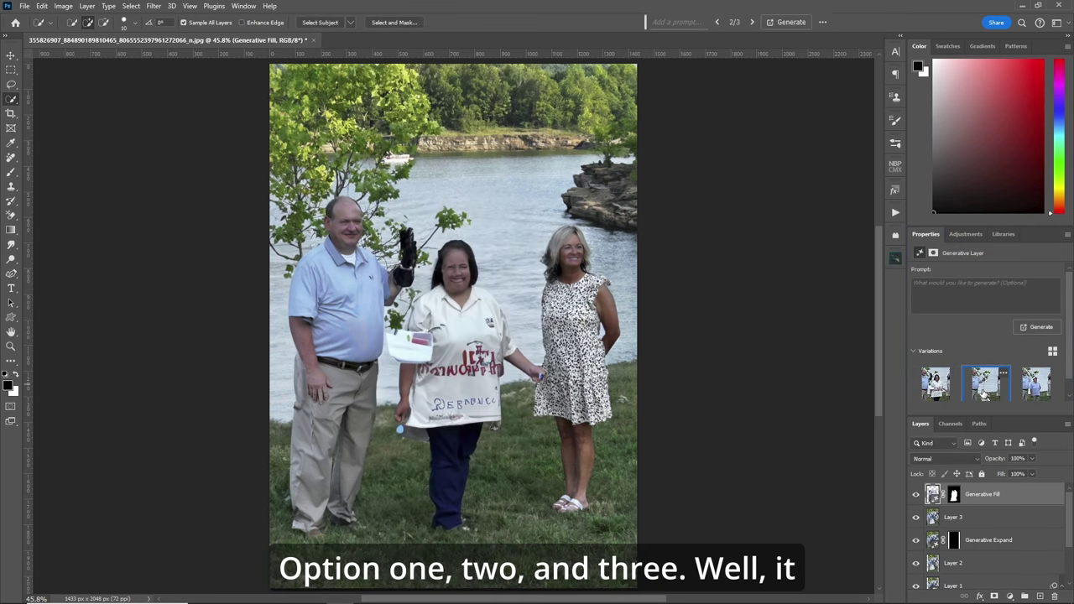
{"action": "left_click", "coordinate": [986, 384]}
{"action": "left_click", "coordinate": [1035, 388]}
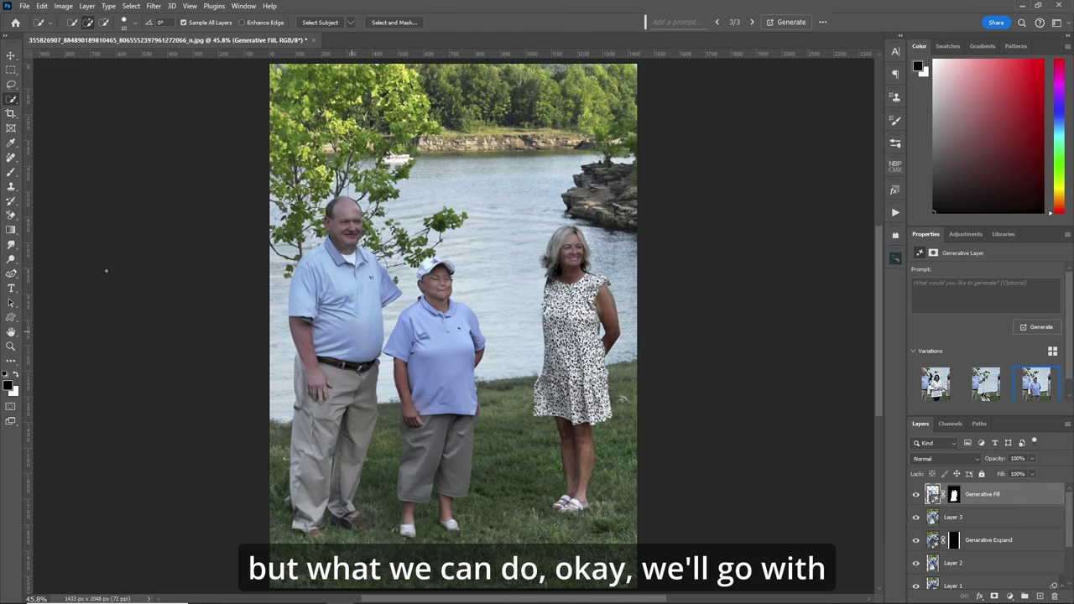
Step: Stamp the visible layers into a new layer and select the generated person in the middle with the Object Selection tool
{"action": "key", "text": "shift+w"}
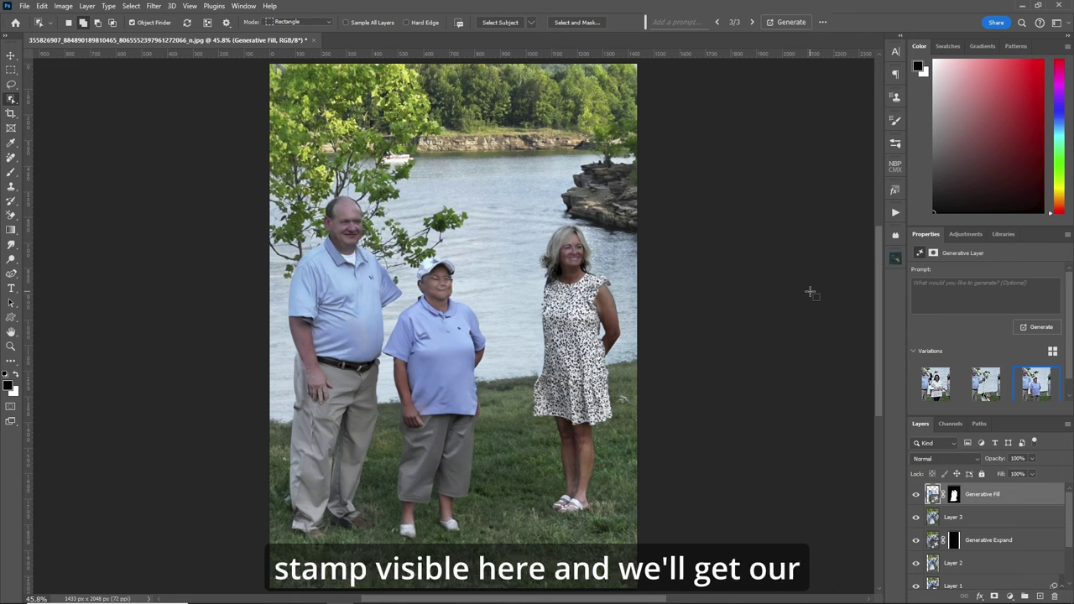
{"action": "key", "text": "ctrl+shift+alt+e"}
{"action": "right_click", "coordinate": [13, 101]}
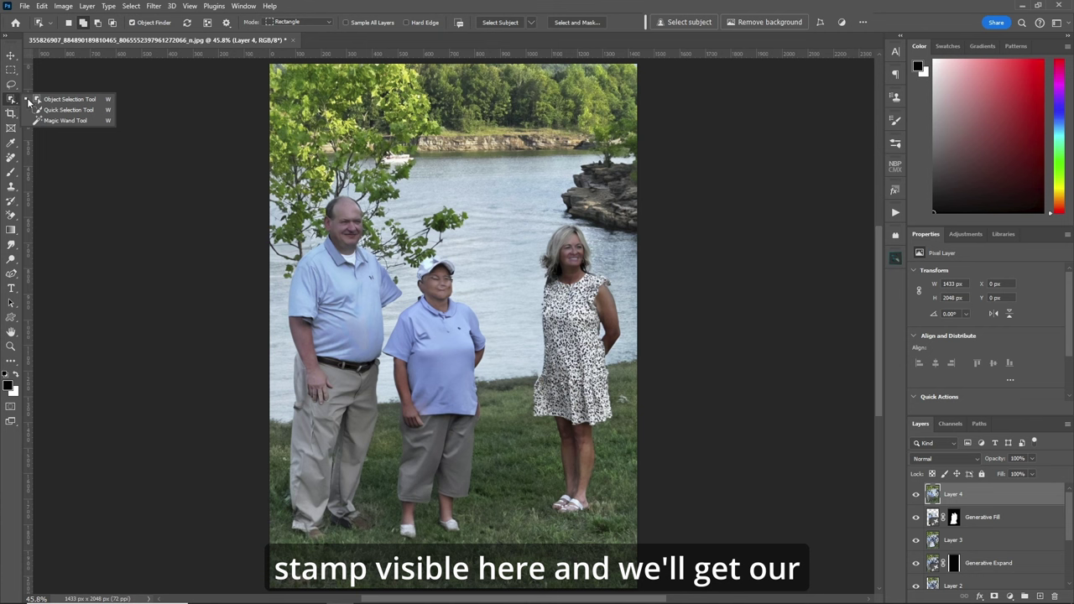
{"action": "left_click", "coordinate": [55, 99]}
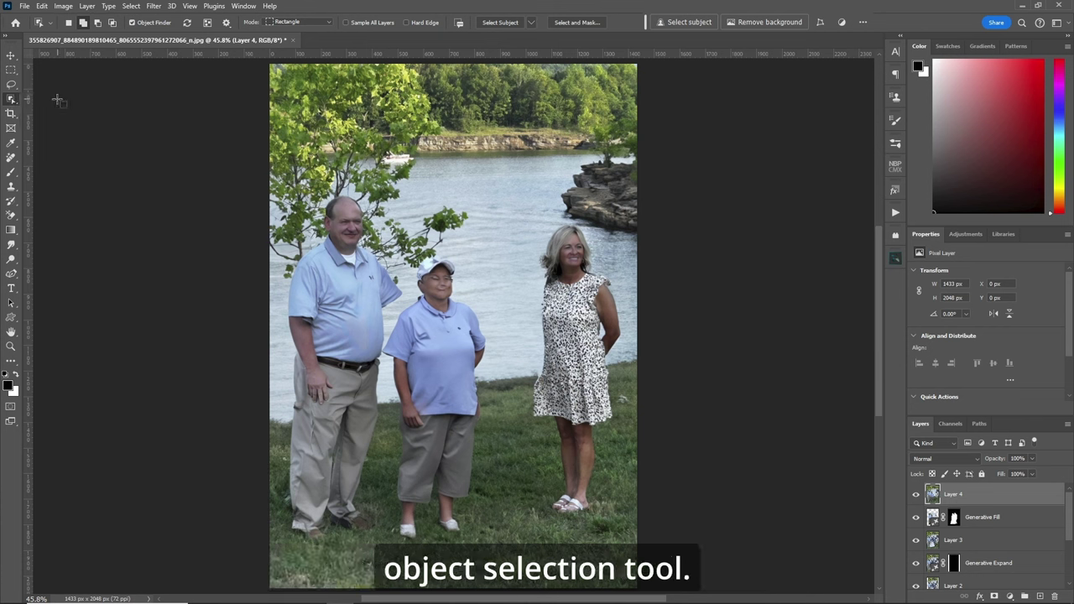
{"action": "left_click", "coordinate": [460, 361]}
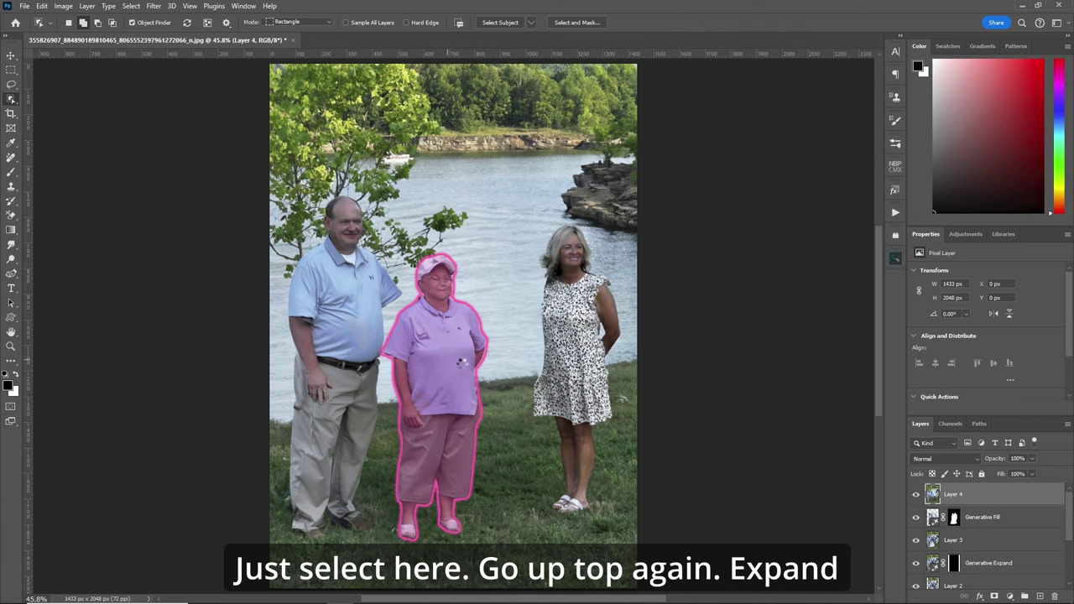
Step: Expand the selection around the generated person by 15 pixels
{"action": "left_click", "coordinate": [731, 22]}
{"action": "left_click", "coordinate": [754, 72]}
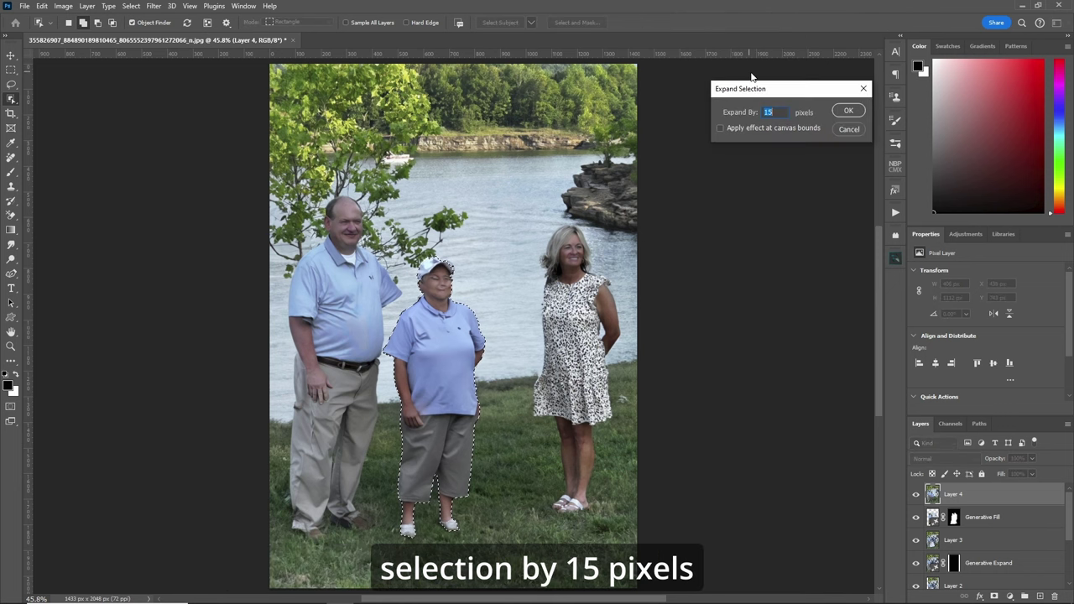
{"action": "left_click", "coordinate": [847, 111]}
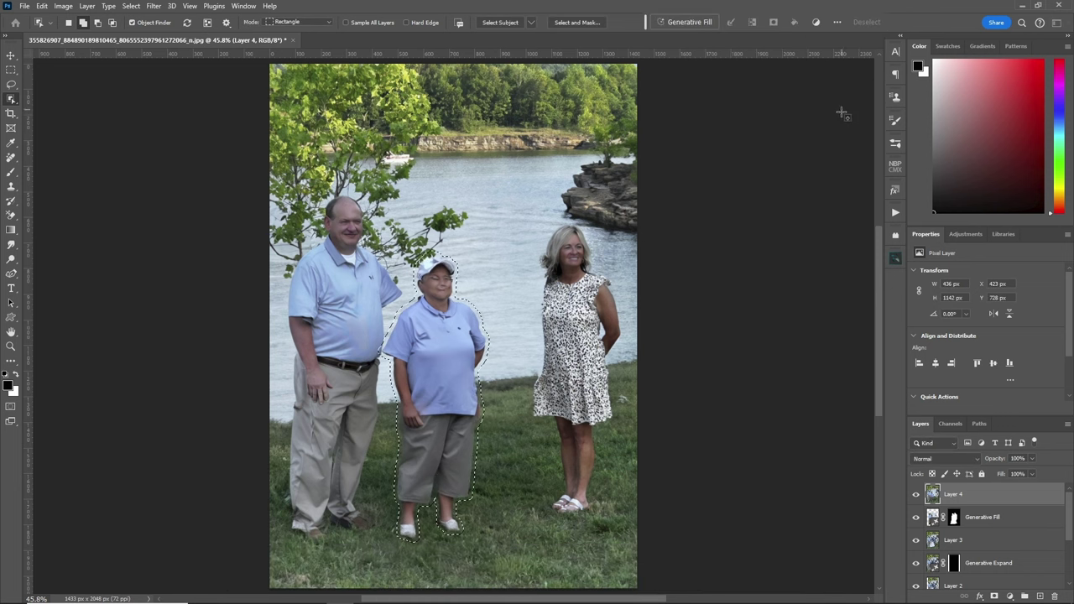
Step: Replace the selected generated person using Generative Fill without a prompt and choose the first variation
{"action": "left_click", "coordinate": [673, 24]}
{"action": "left_click", "coordinate": [888, 23]}
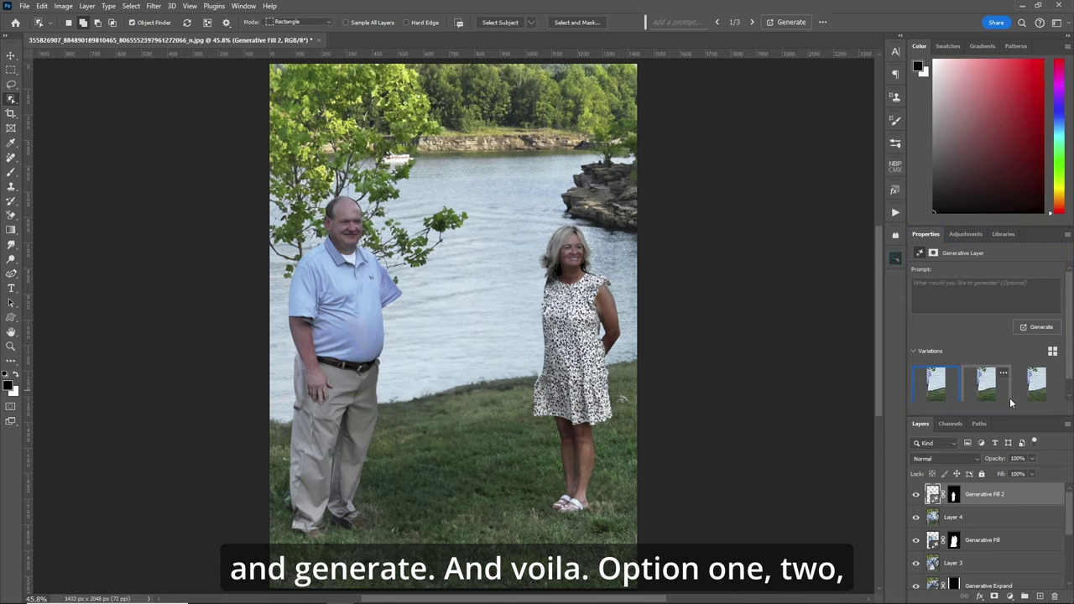
{"action": "left_click", "coordinate": [990, 394]}
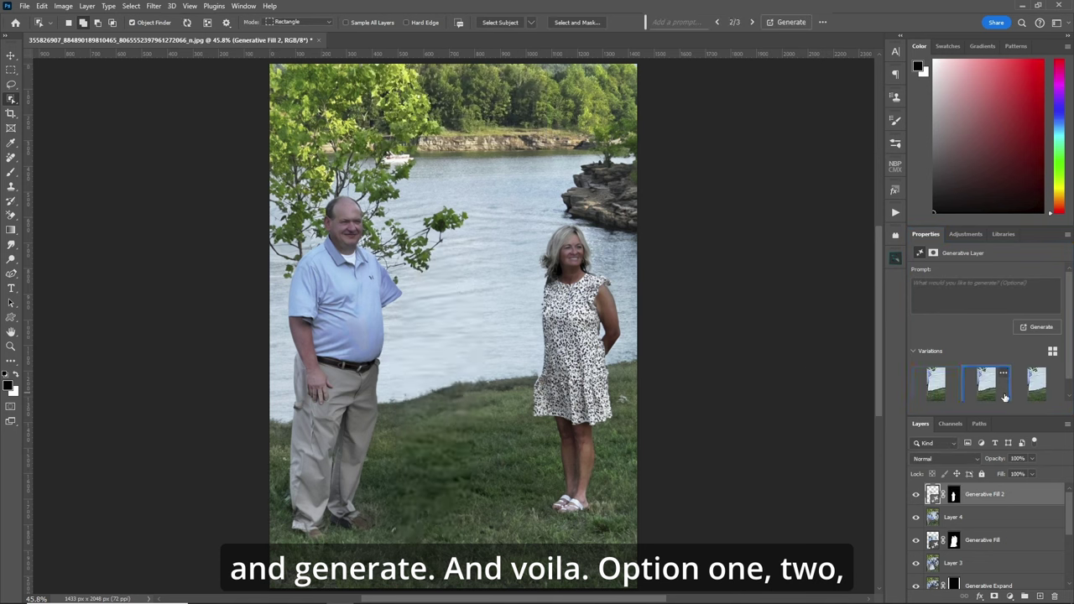
{"action": "left_click", "coordinate": [1024, 396]}
{"action": "left_click", "coordinate": [982, 392]}
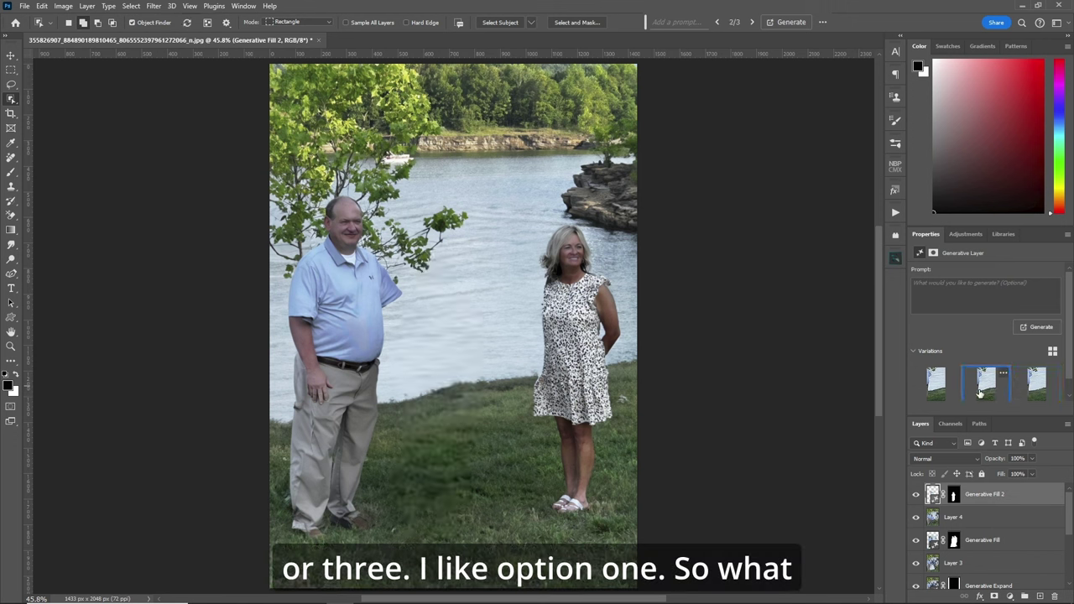
{"action": "left_click", "coordinate": [936, 383]}
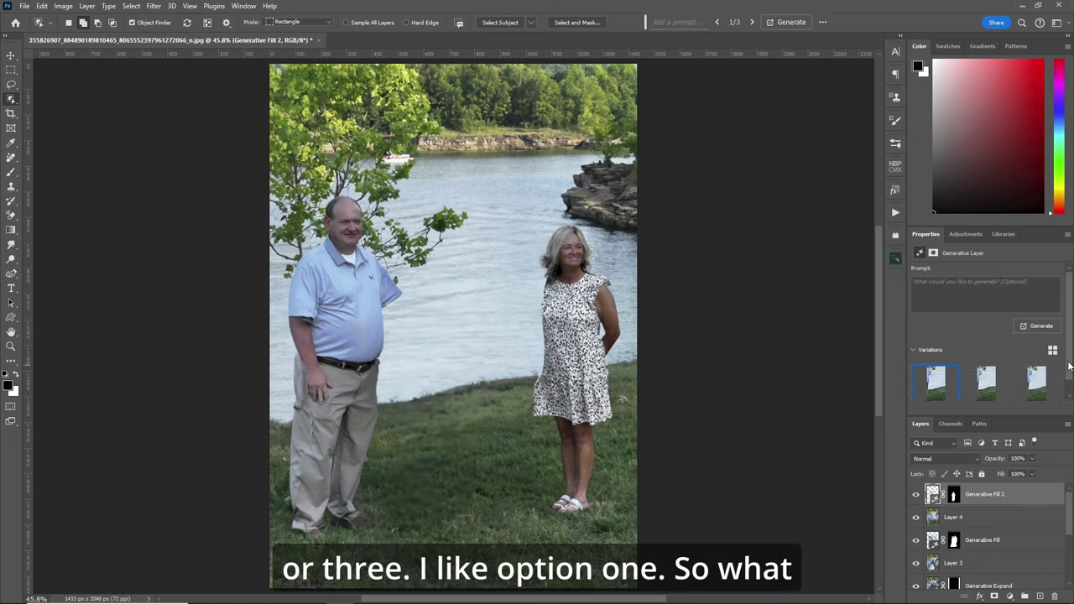
Step: Delete the second and third variations of the new generative layer, keeping only the first
{"action": "scroll", "coordinate": [1069, 367], "scroll_direction": "down", "scroll_amount": 1}
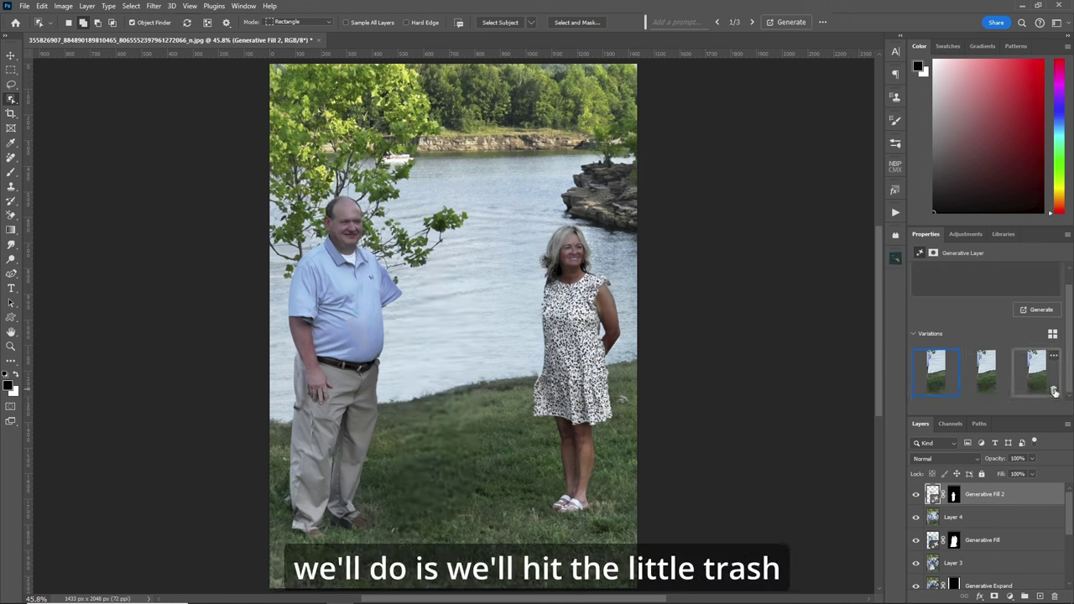
{"action": "left_click", "coordinate": [1055, 392]}
{"action": "left_click", "coordinate": [1005, 391]}
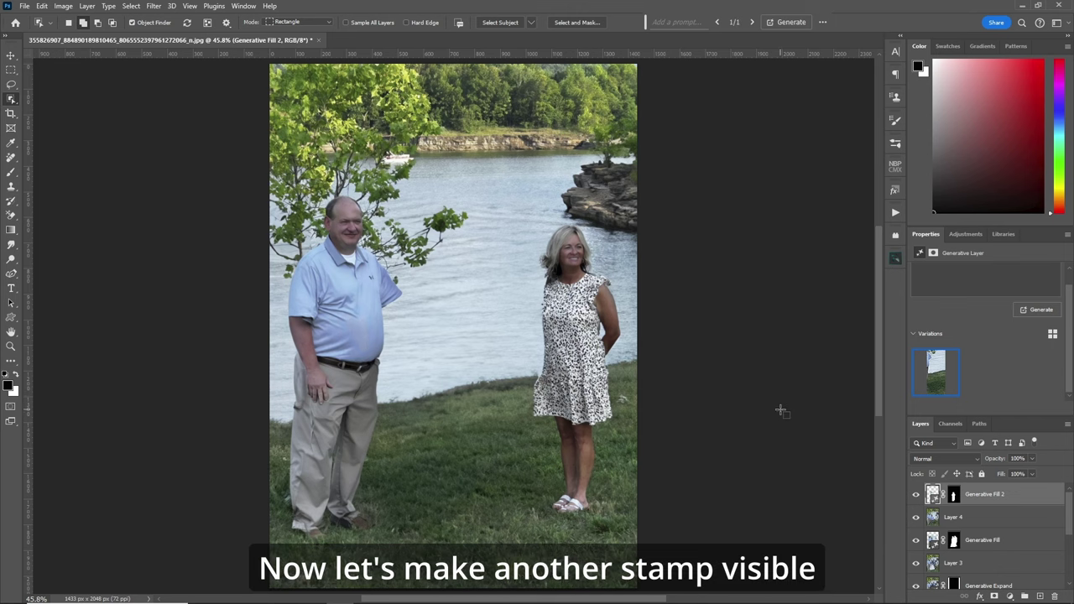
Step: Stamp the visible layers into a new layer, then select dad with the Object Selection tool and expand the selection by 5 pixels
{"action": "key", "text": "ctrl+shift+alt+e"}
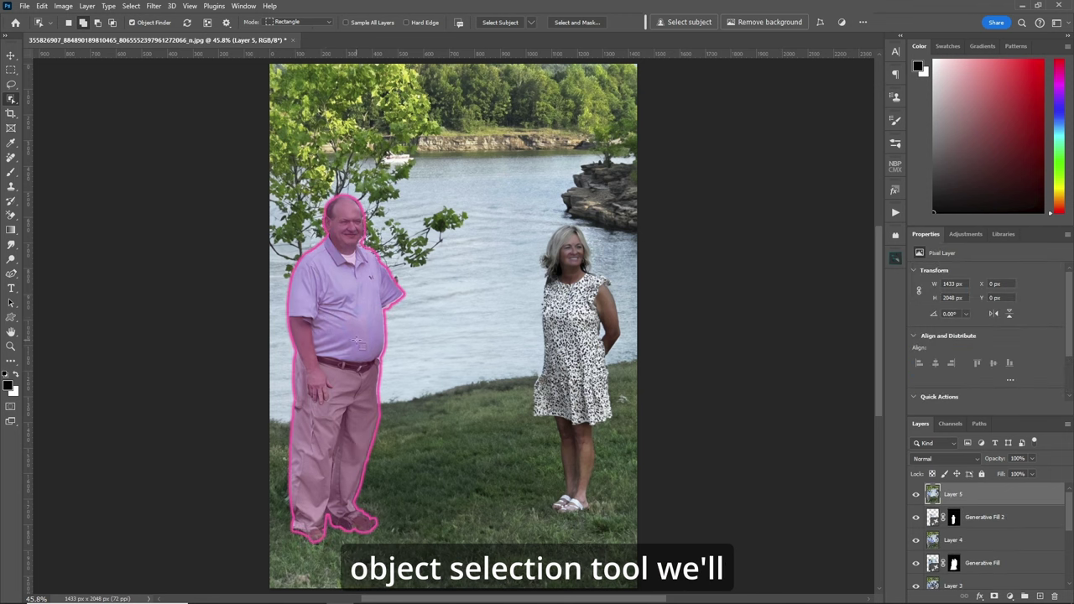
{"action": "left_click", "coordinate": [354, 342]}
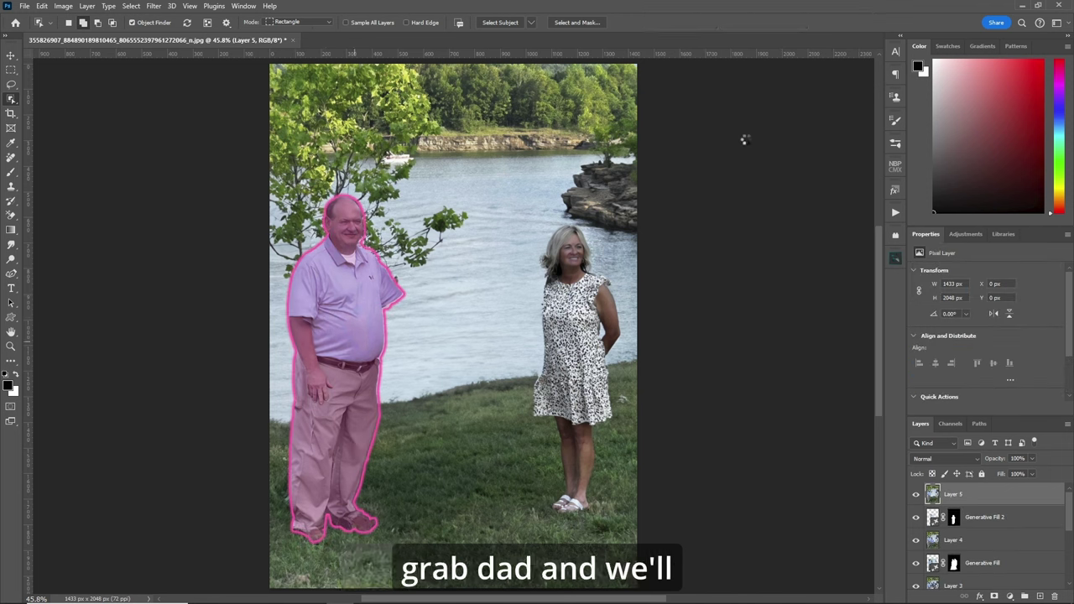
{"action": "left_click", "coordinate": [798, 21]}
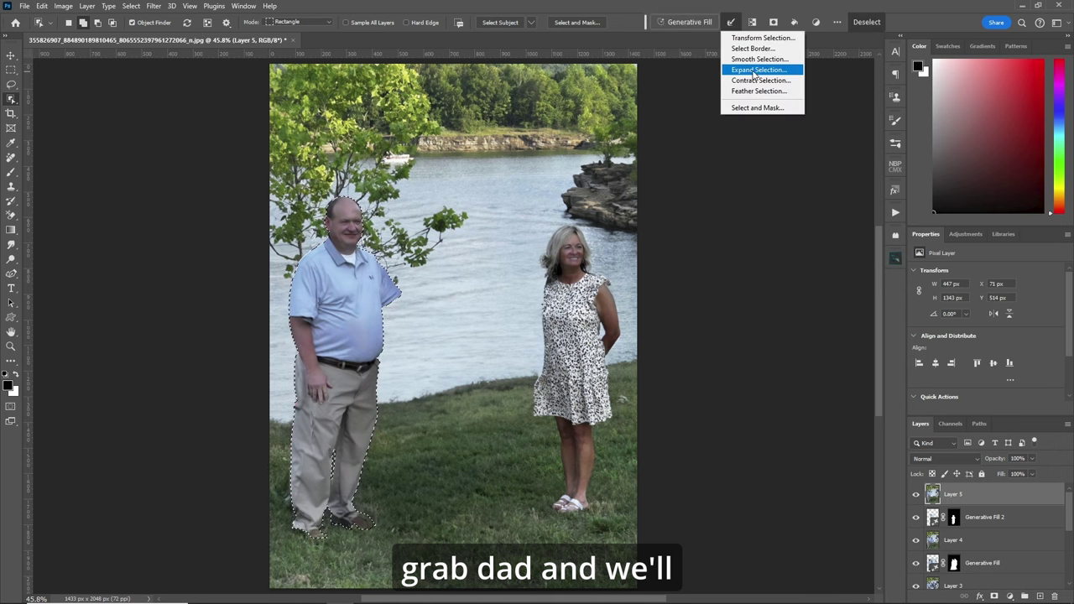
{"action": "left_click", "coordinate": [756, 70]}
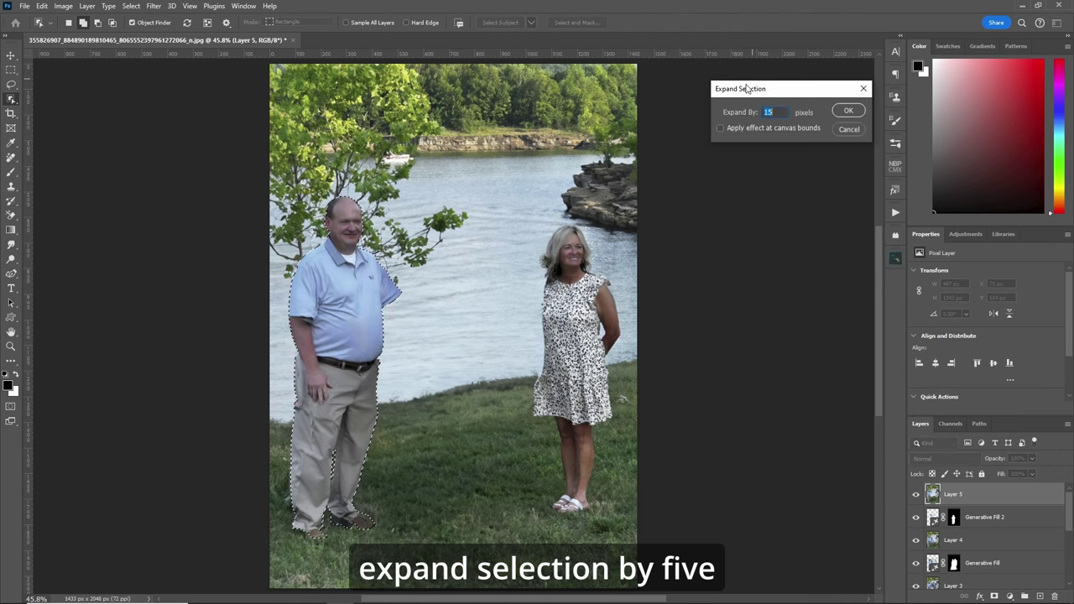
{"action": "type", "text": "5"}
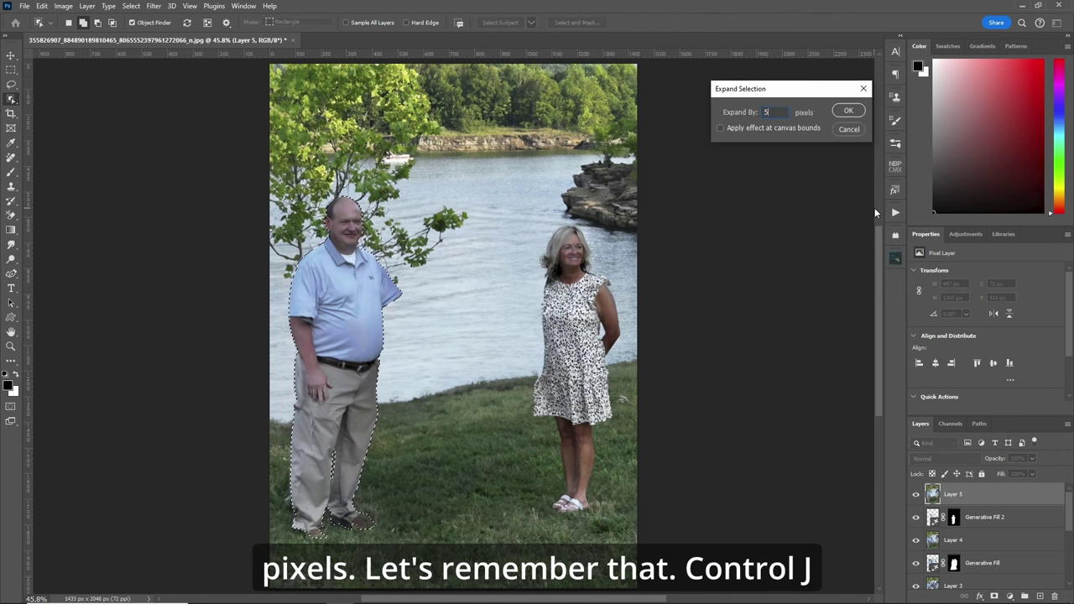
{"action": "key", "text": "Return"}
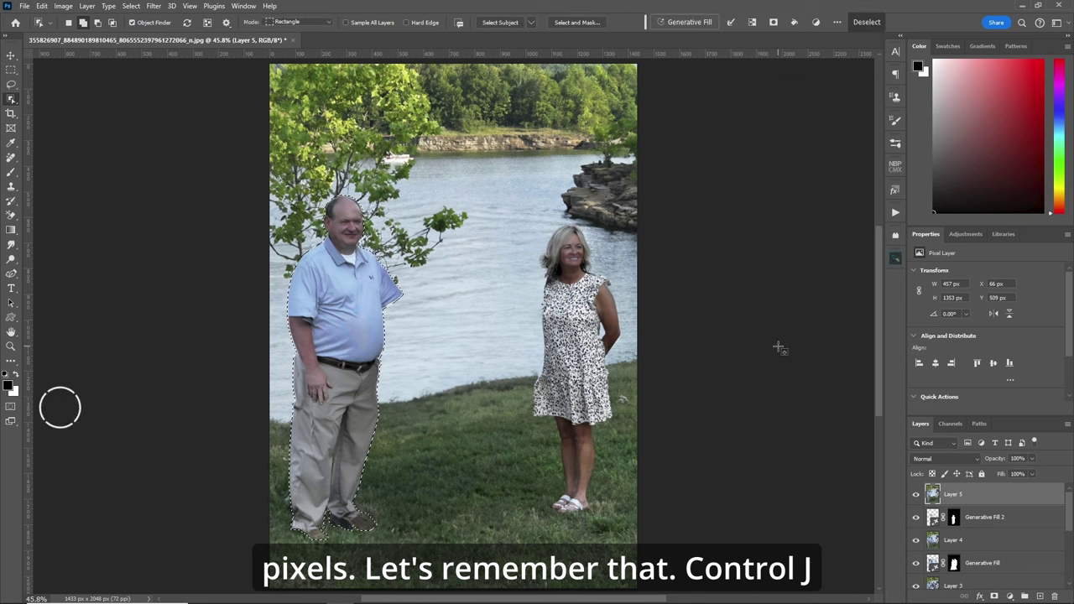
Step: Copy the selected dad onto a new layer and rename it DAD
{"action": "key", "text": "ctrl+j"}
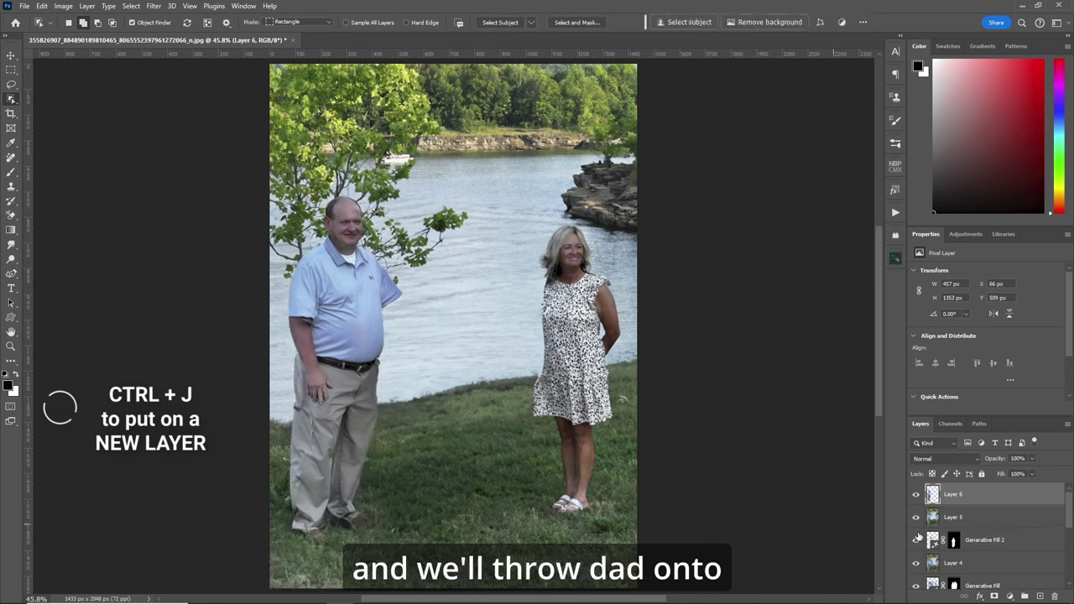
{"action": "double_click", "coordinate": [957, 494]}
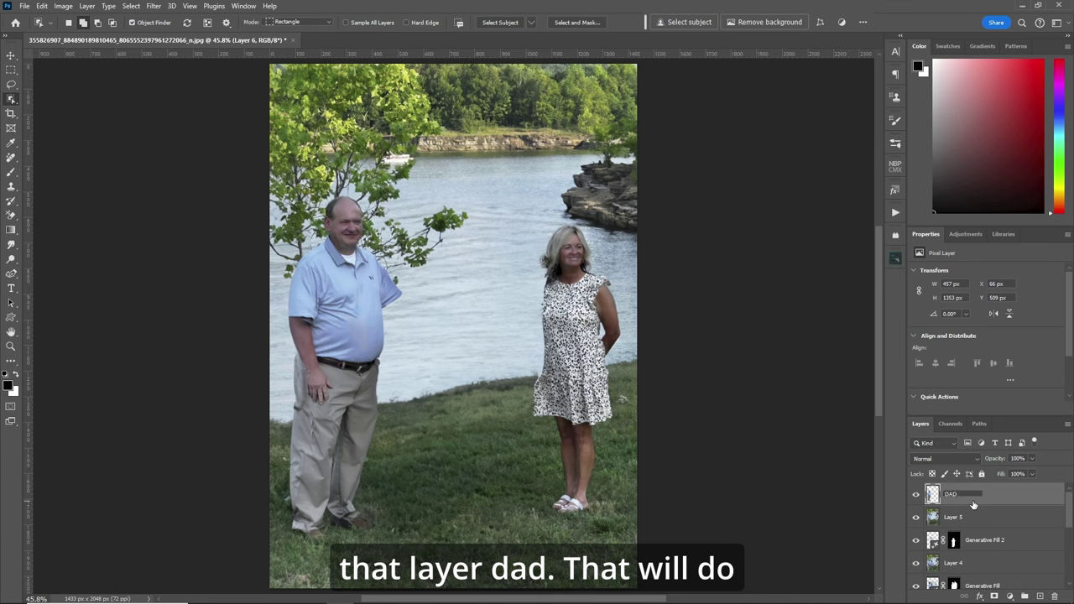
{"action": "key", "text": "Return"}
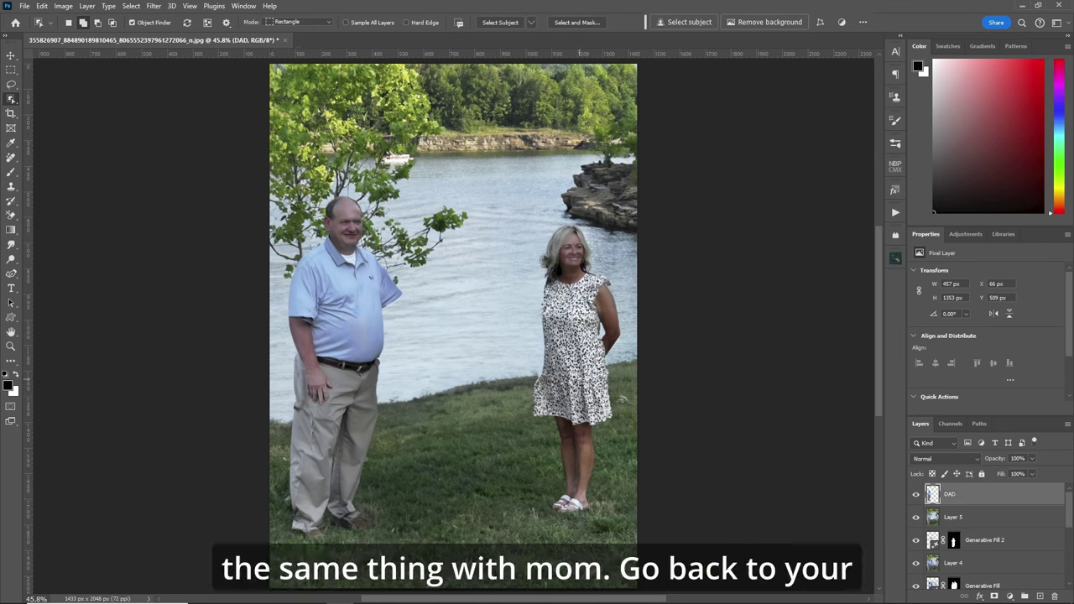
Step: Select mom on Layer 5 with the Object Selection tool and expand the selection by 5 pixels
{"action": "left_click", "coordinate": [932, 519]}
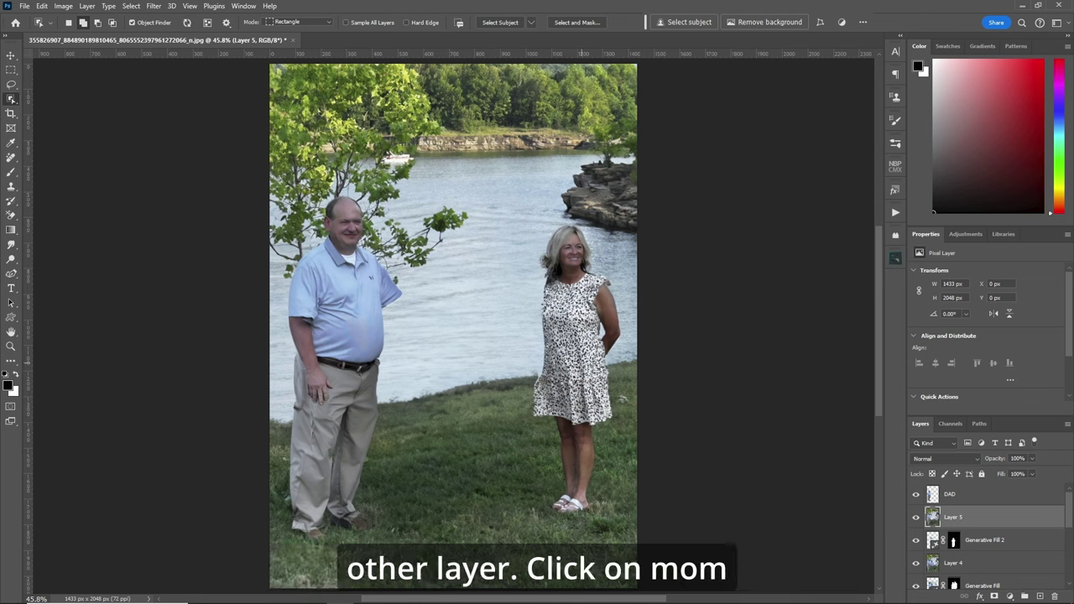
{"action": "left_click", "coordinate": [581, 360]}
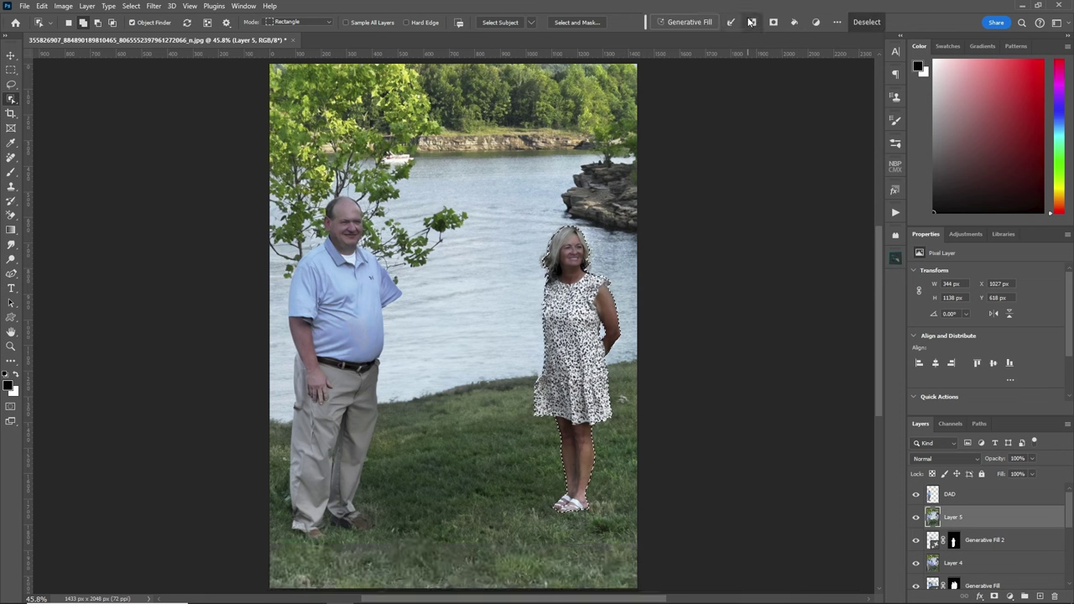
{"action": "left_click", "coordinate": [731, 22]}
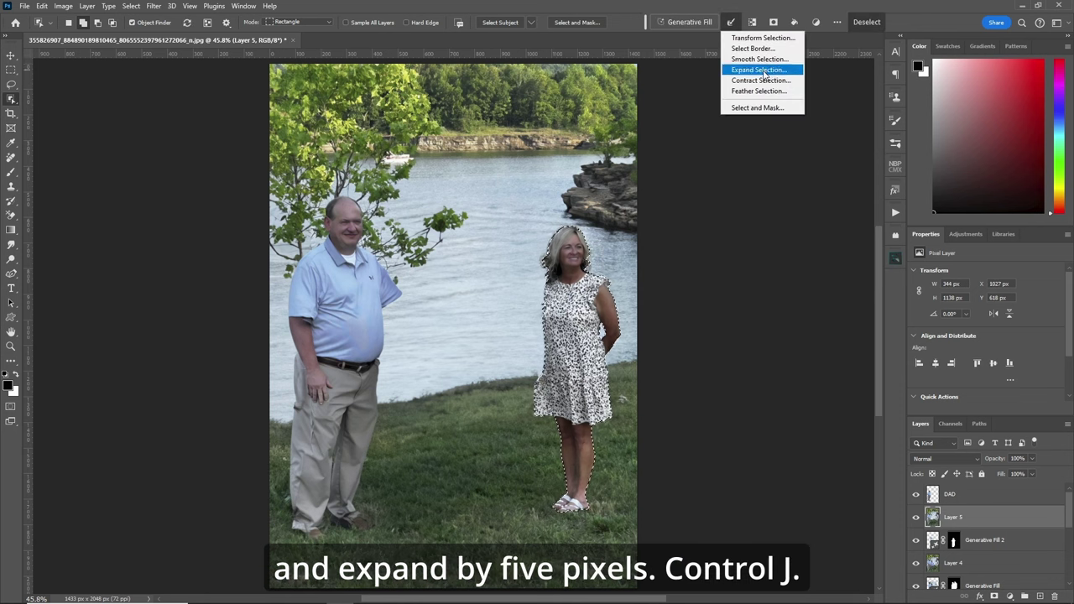
{"action": "left_click", "coordinate": [758, 70]}
{"action": "left_click", "coordinate": [848, 112]}
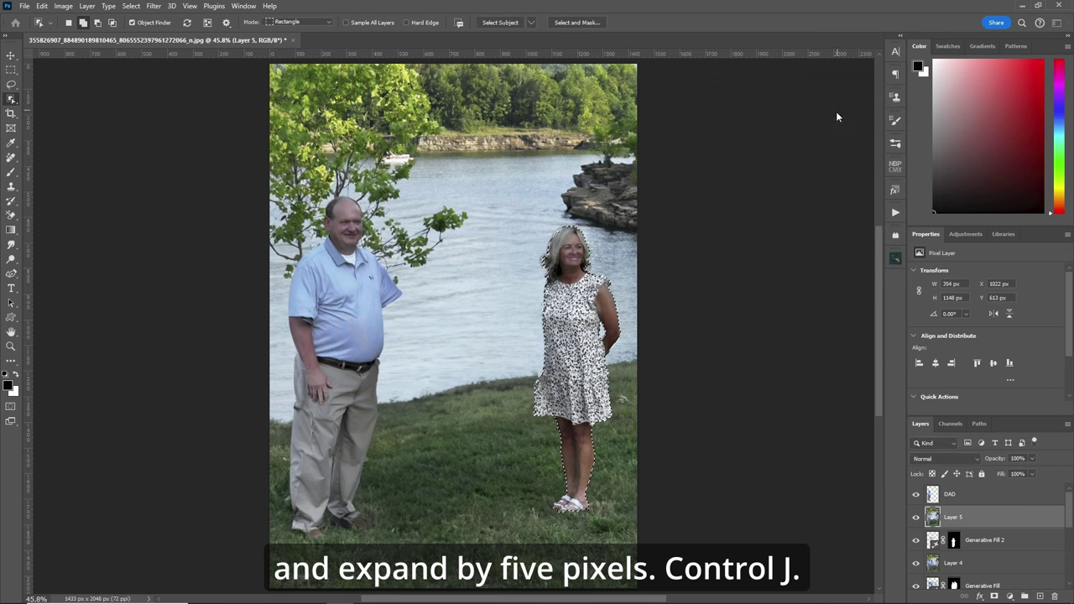
Step: Copy the selected mom onto a new layer and rename it MOM
{"action": "key", "text": "ctrl+j"}
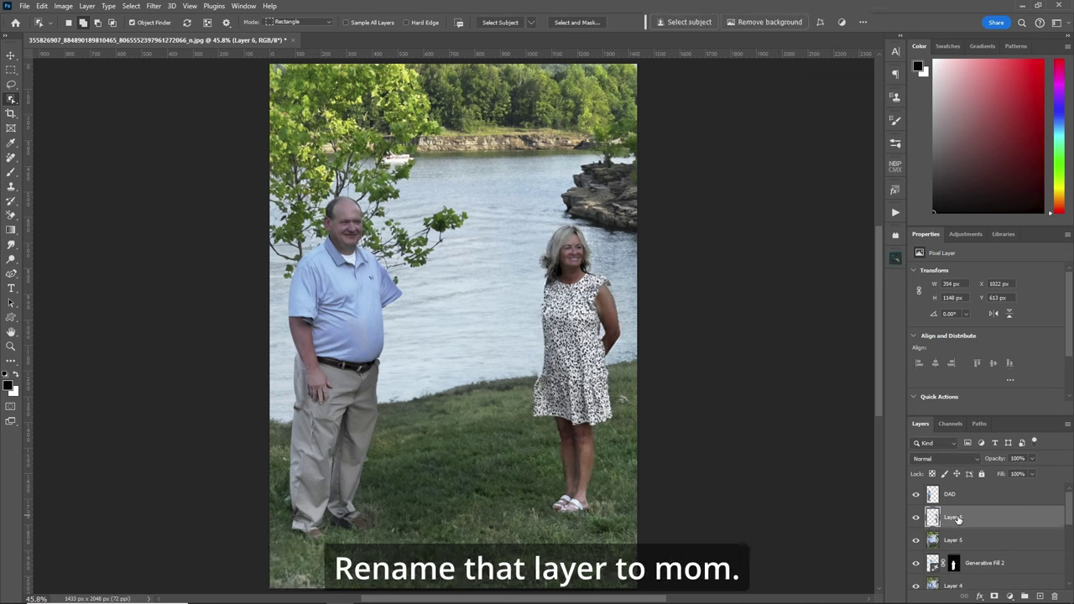
{"action": "double_click", "coordinate": [957, 517]}
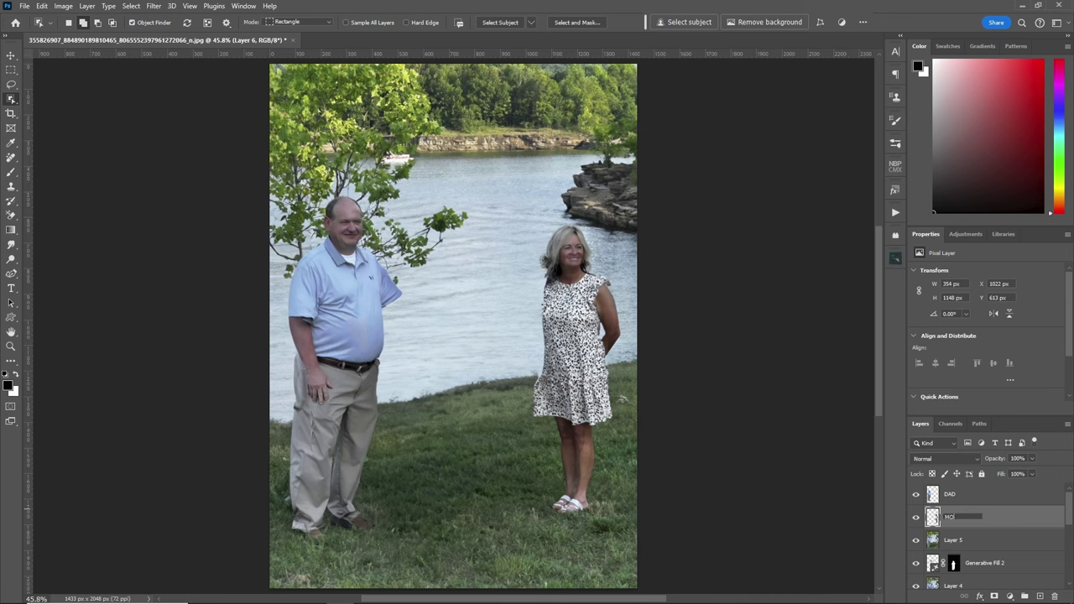
{"action": "type", "text": "MOM"}
{"action": "key", "text": "Return"}
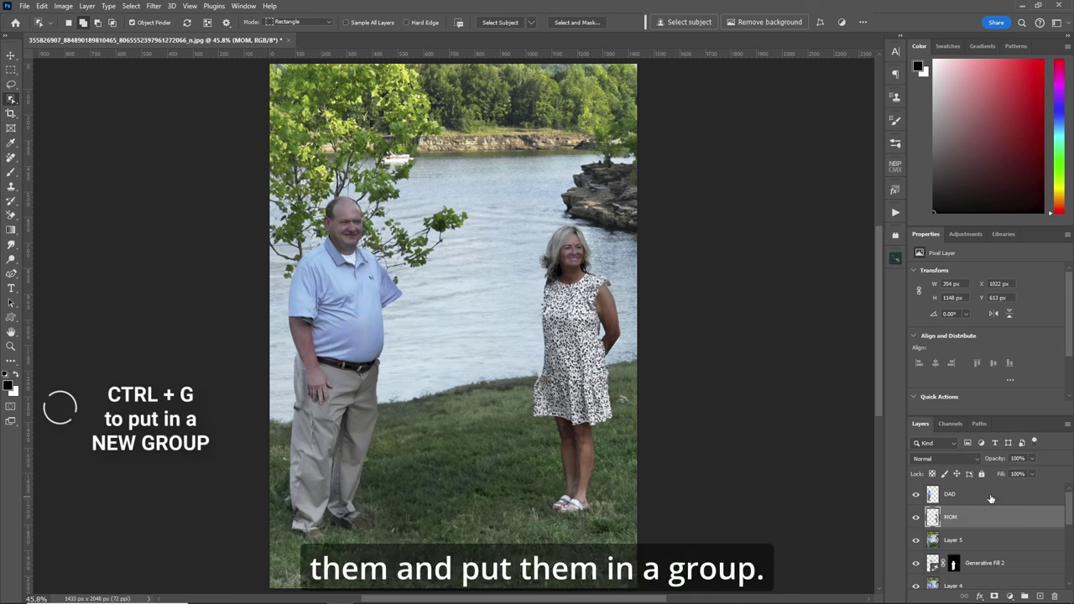
Step: Group the DAD and MOM layers under the name MOM AND DAD and hide the group
{"action": "left_click", "coordinate": [995, 498], "text": "shift"}
{"action": "key", "text": "ctrl+g"}
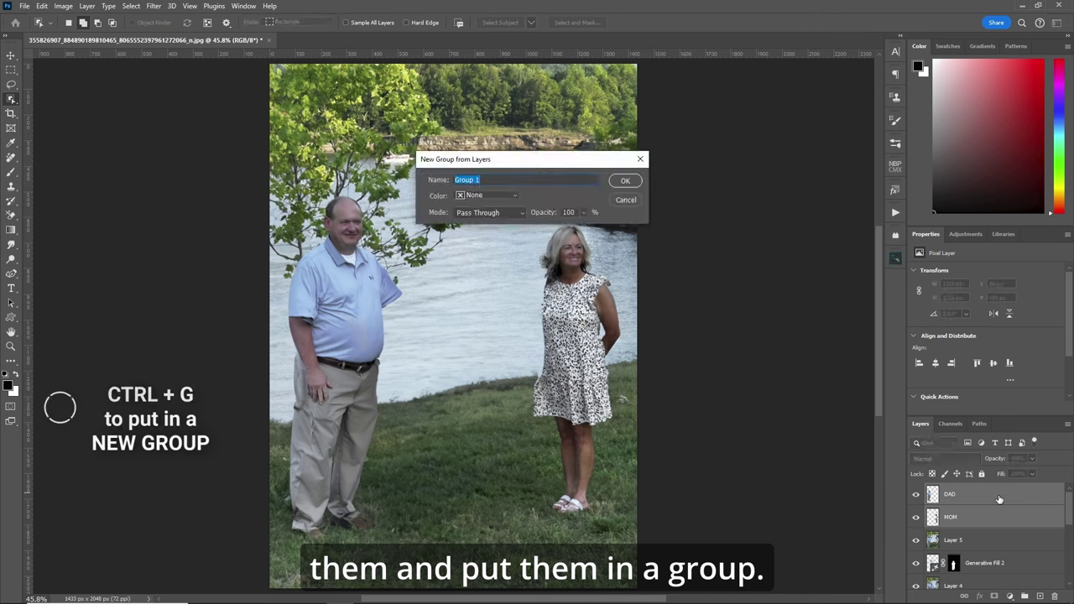
{"action": "type", "text": "MOM AND DAD"}
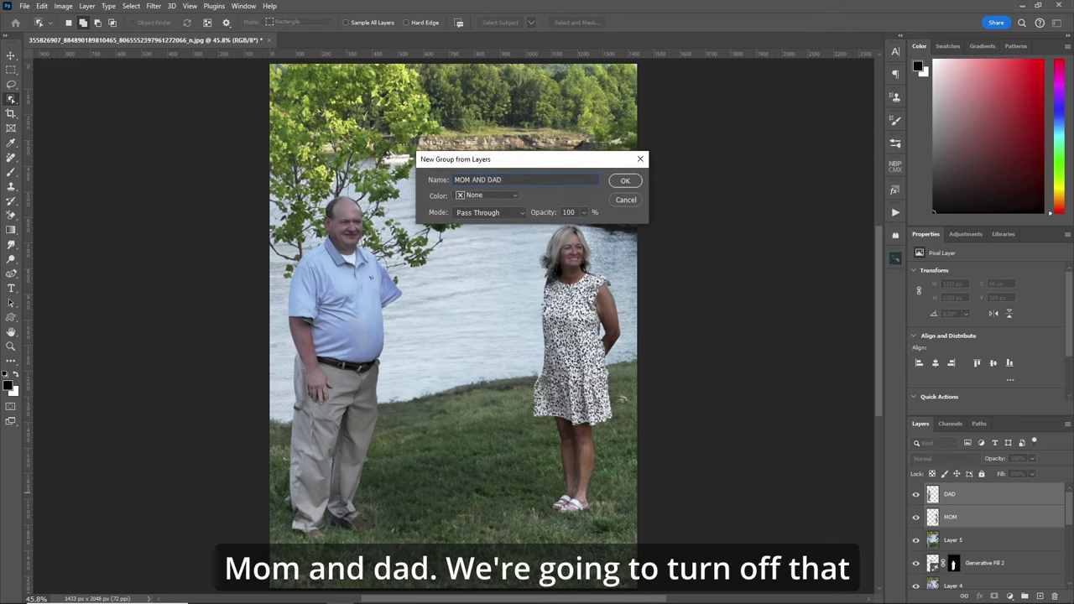
{"action": "key", "text": "Return"}
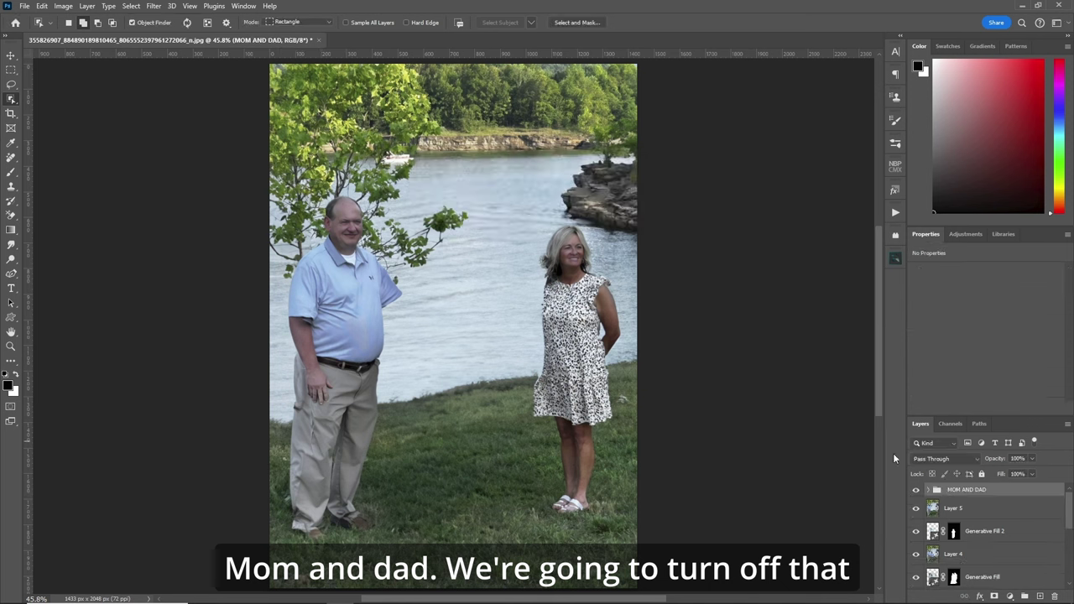
{"action": "left_click", "coordinate": [916, 489]}
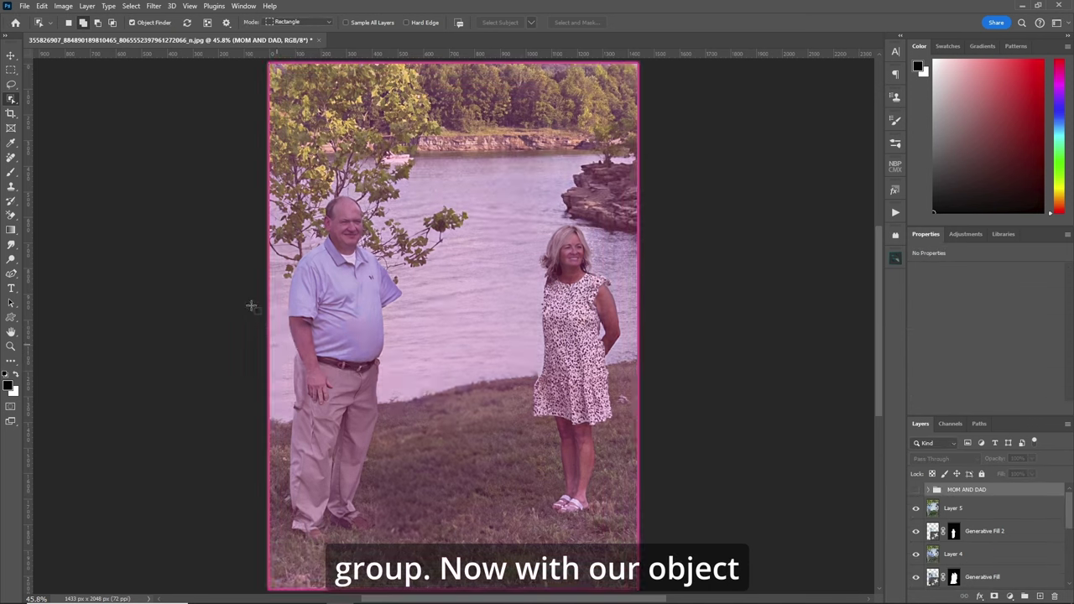
Step: Select both dad and mom on Layer 5 with the Object Selection tool and expand the combined selection by 10 pixels
{"action": "left_click", "coordinate": [934, 510]}
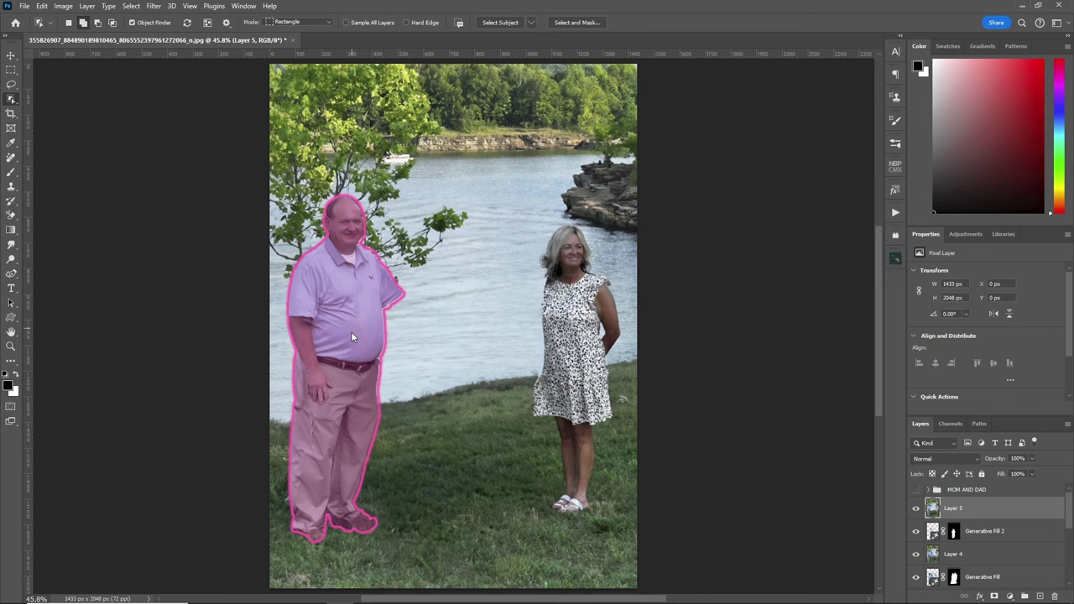
{"action": "left_click", "coordinate": [352, 338]}
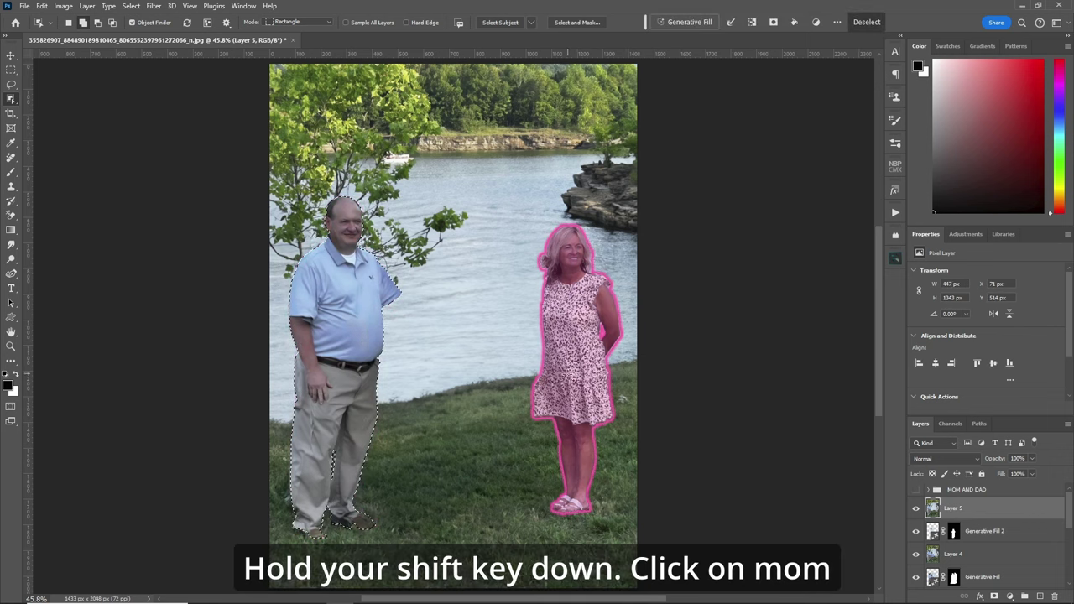
{"action": "left_click", "coordinate": [569, 369], "text": "shift"}
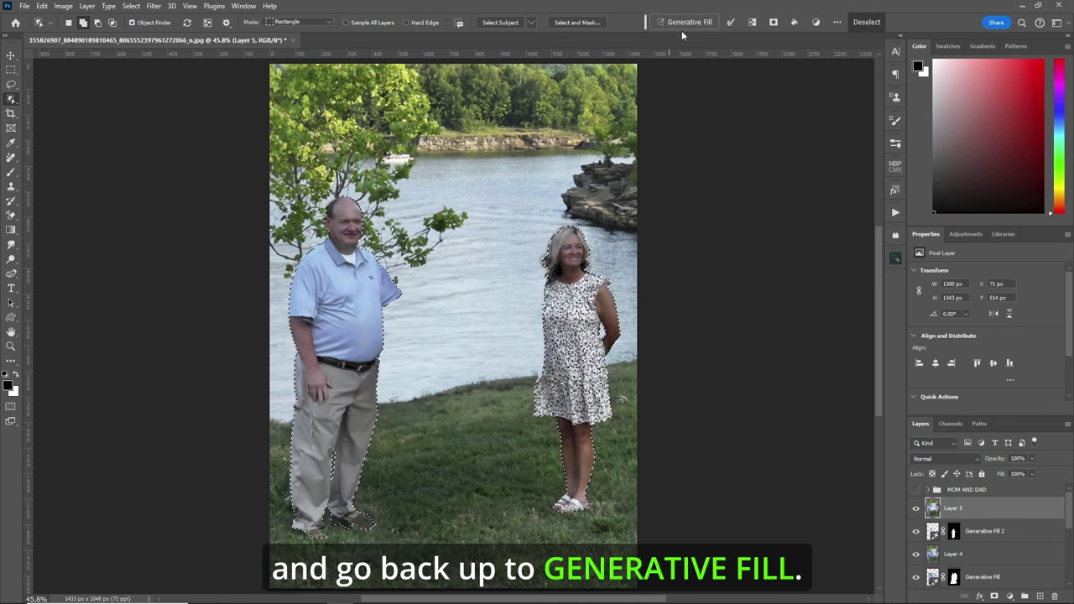
{"action": "left_click", "coordinate": [732, 23]}
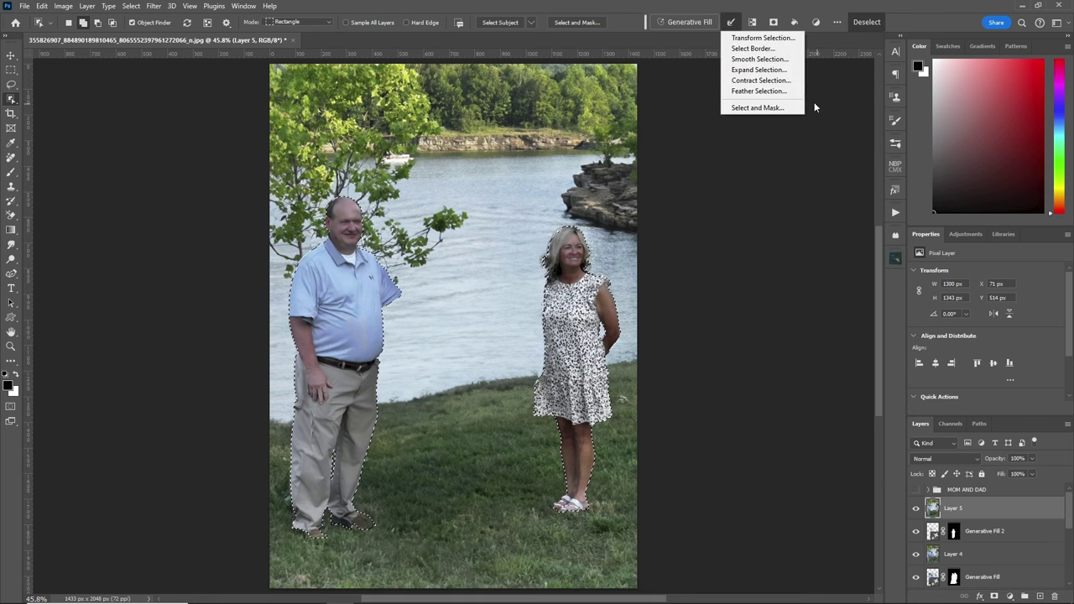
{"action": "left_click", "coordinate": [739, 72]}
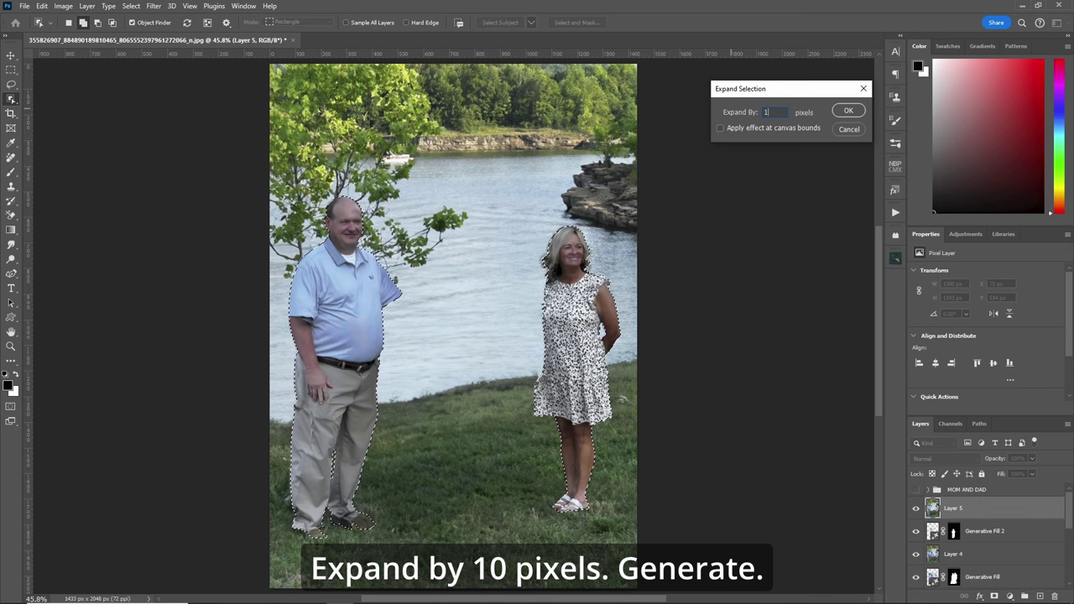
{"action": "type", "text": "10"}
{"action": "key", "text": "Return"}
Step: Replace the selected dad and mom using Generative Fill without a prompt and choose the first variation
{"action": "left_click", "coordinate": [687, 24]}
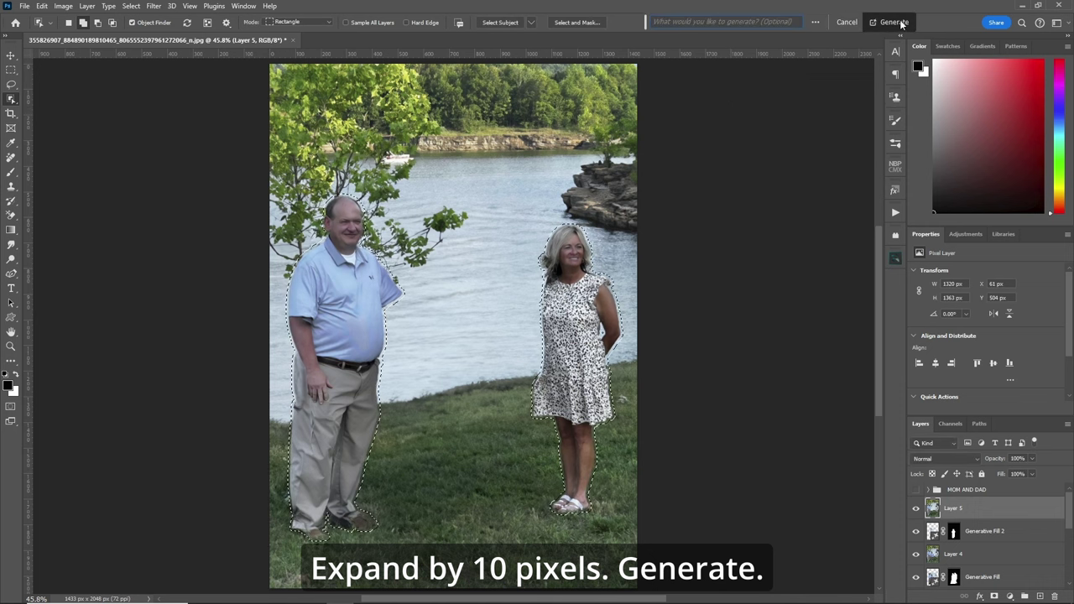
{"action": "left_click", "coordinate": [896, 23]}
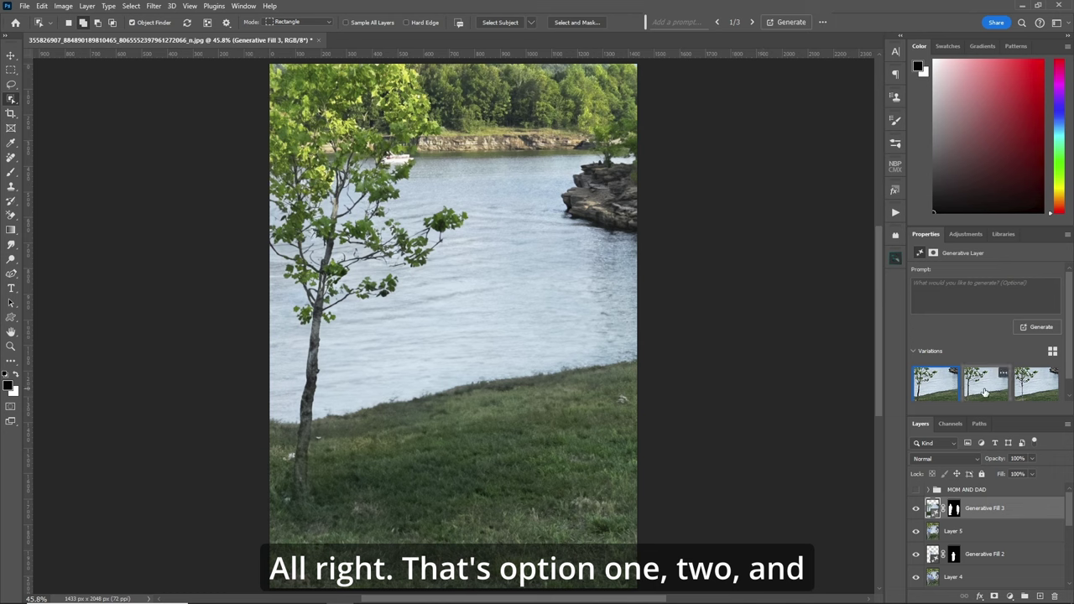
{"action": "left_click", "coordinate": [986, 389]}
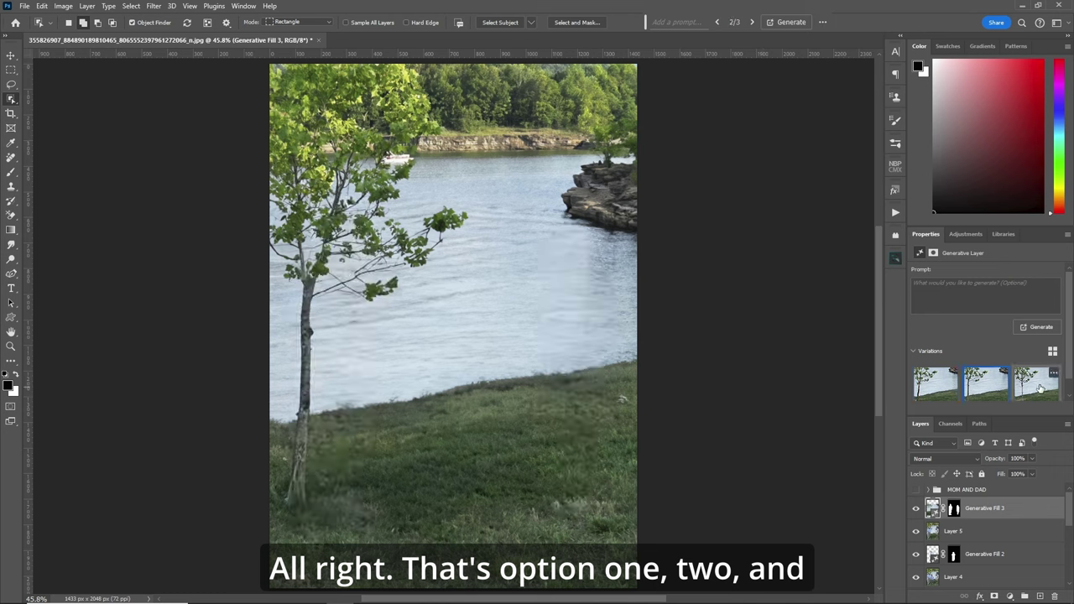
{"action": "left_click", "coordinate": [1024, 391]}
{"action": "left_click", "coordinate": [988, 388]}
{"action": "left_click", "coordinate": [953, 393]}
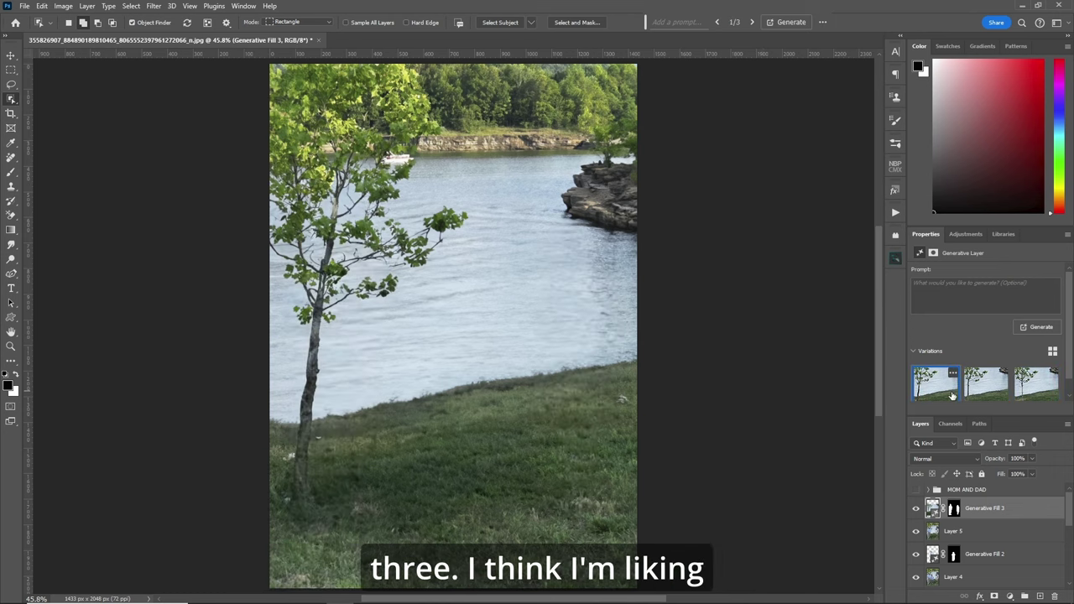
Step: Compare the generated background variations on Generative Fill 3, keep the first one and delete the other two
{"action": "left_click", "coordinate": [983, 390]}
{"action": "left_click", "coordinate": [942, 391]}
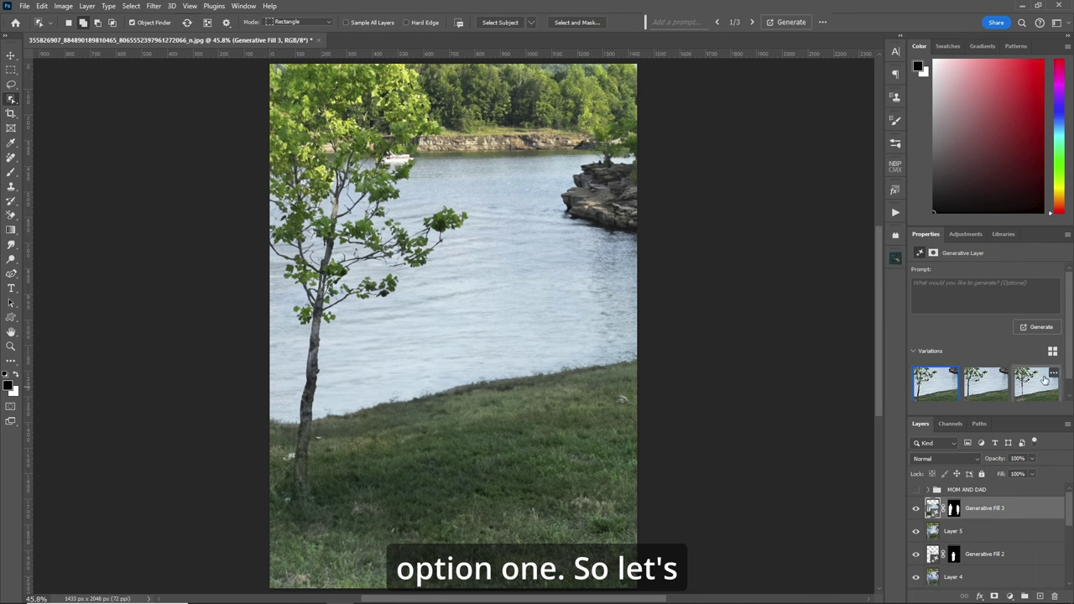
{"action": "scroll", "coordinate": [1052, 391], "scroll_direction": "down", "scroll_amount": 1}
{"action": "left_click", "coordinate": [1055, 394]}
{"action": "left_click", "coordinate": [1005, 395]}
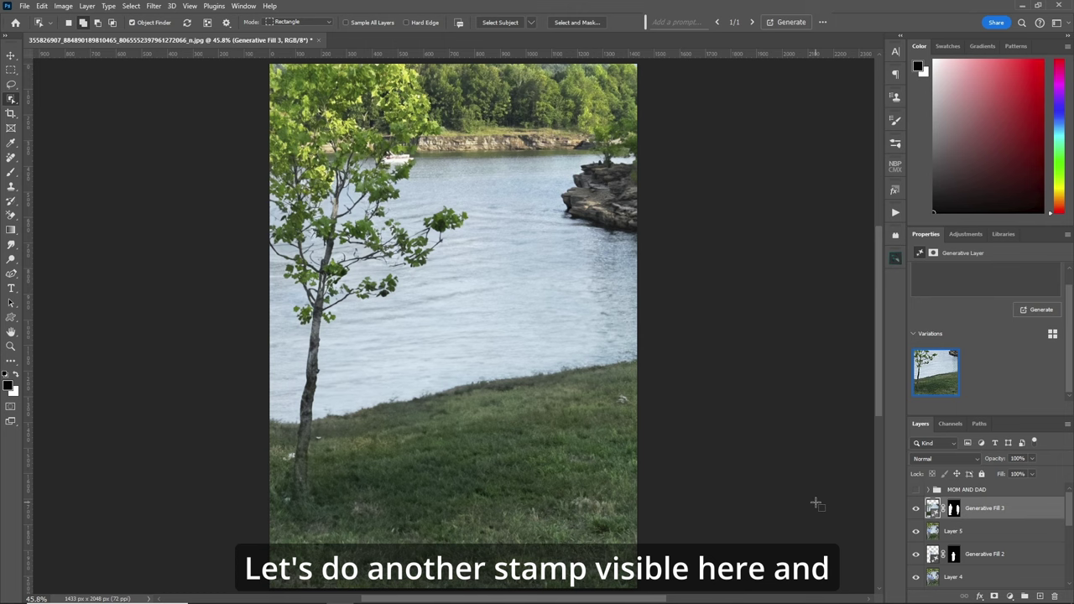
Step: Stamp the visible layers onto a new layer and group the layers from Generative Fill 3 down to Generative Expand as GENERATIVE FILL
{"action": "key", "text": "ctrl+shift+alt+e"}
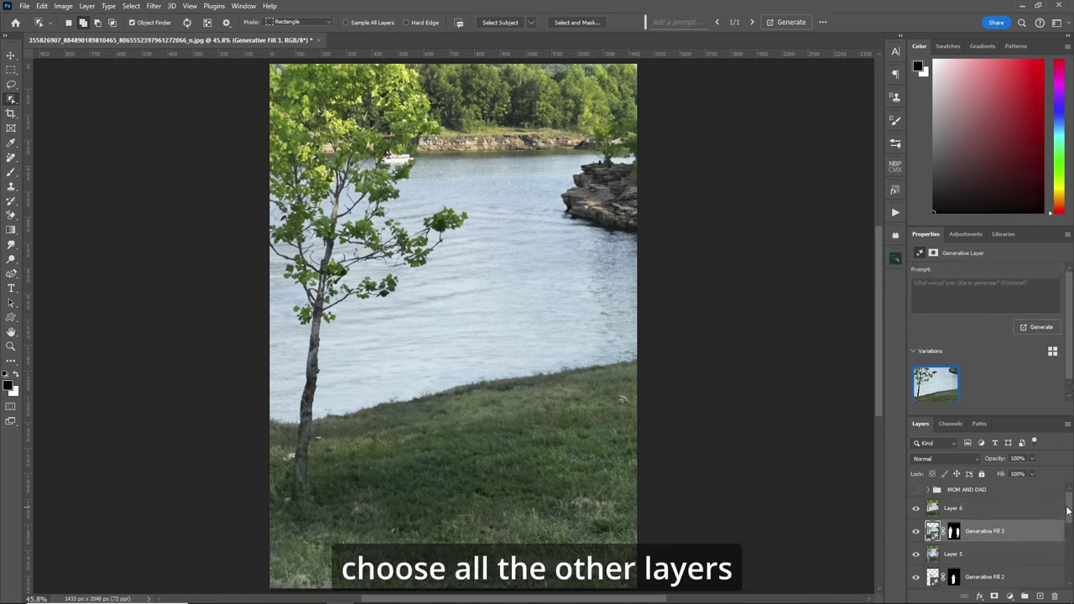
{"action": "scroll", "coordinate": [1066, 512], "scroll_direction": "down", "scroll_amount": 3}
{"action": "scroll", "coordinate": [1019, 501], "scroll_direction": "down", "scroll_amount": 3}
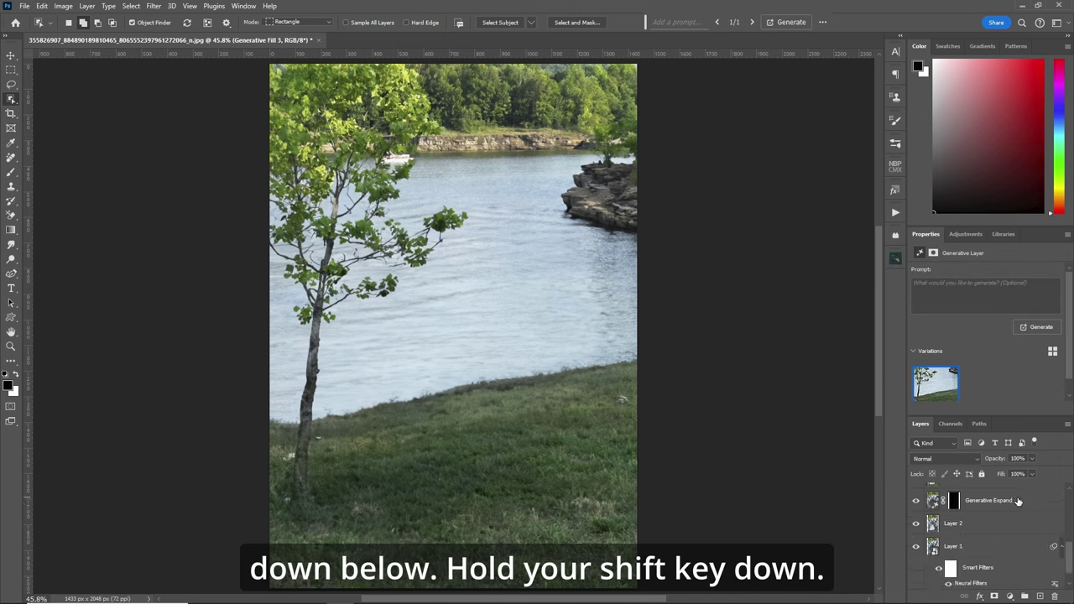
{"action": "left_click", "coordinate": [1033, 501], "text": "shift"}
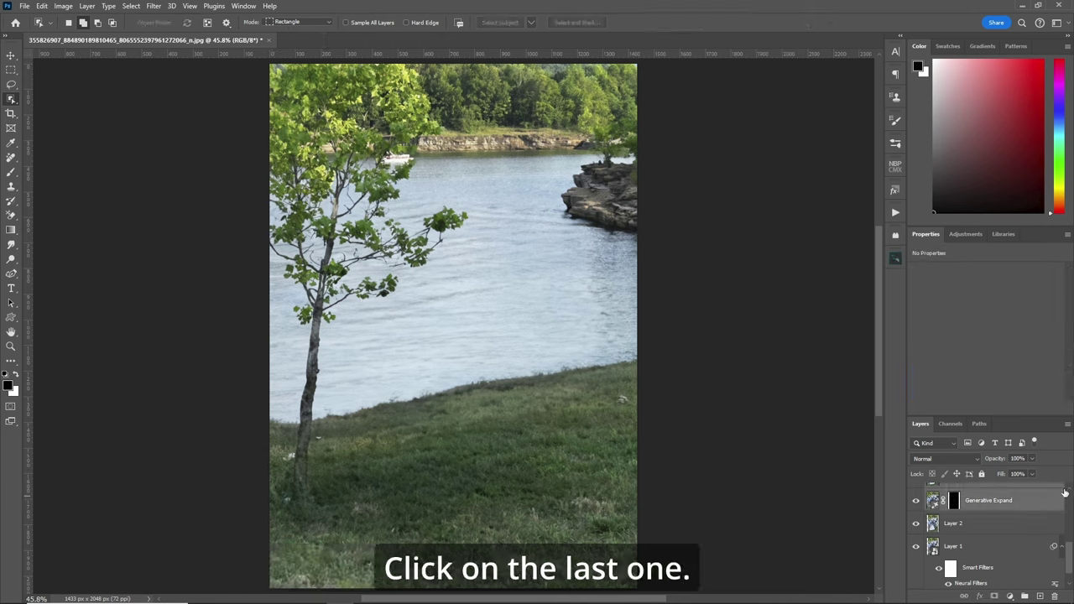
{"action": "key", "text": "ctrl+g"}
{"action": "type", "text": "GENERA"}
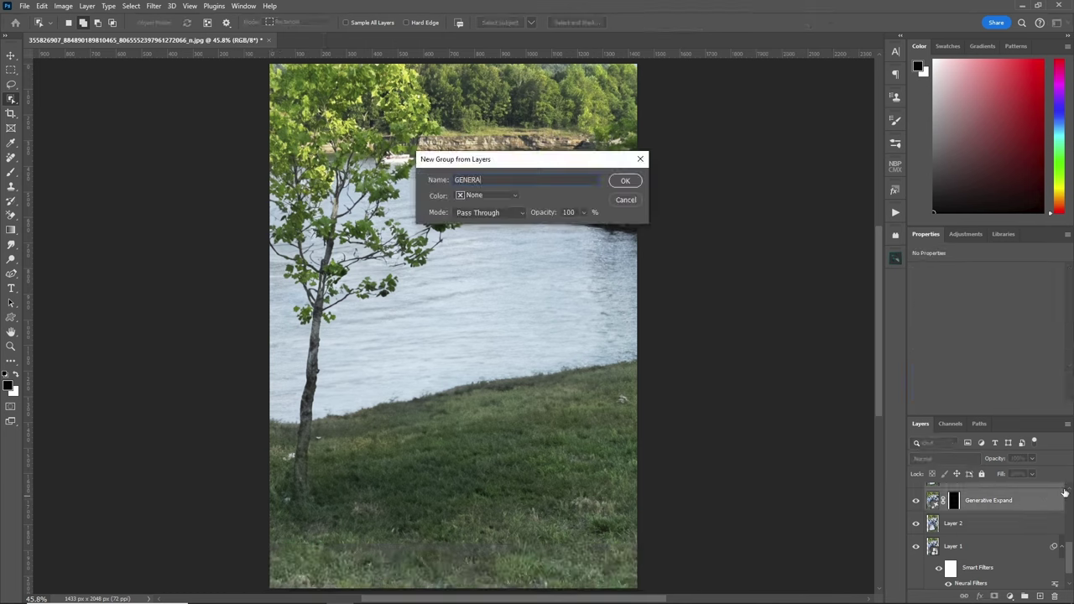
{"action": "type", "text": "TIVE FILL"}
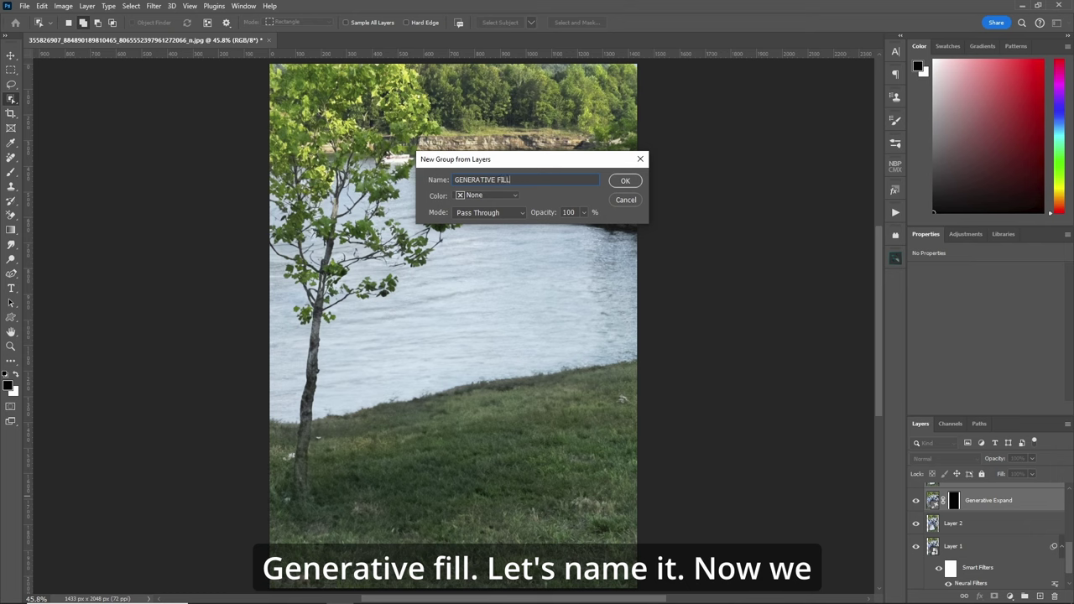
{"action": "key", "text": "Return"}
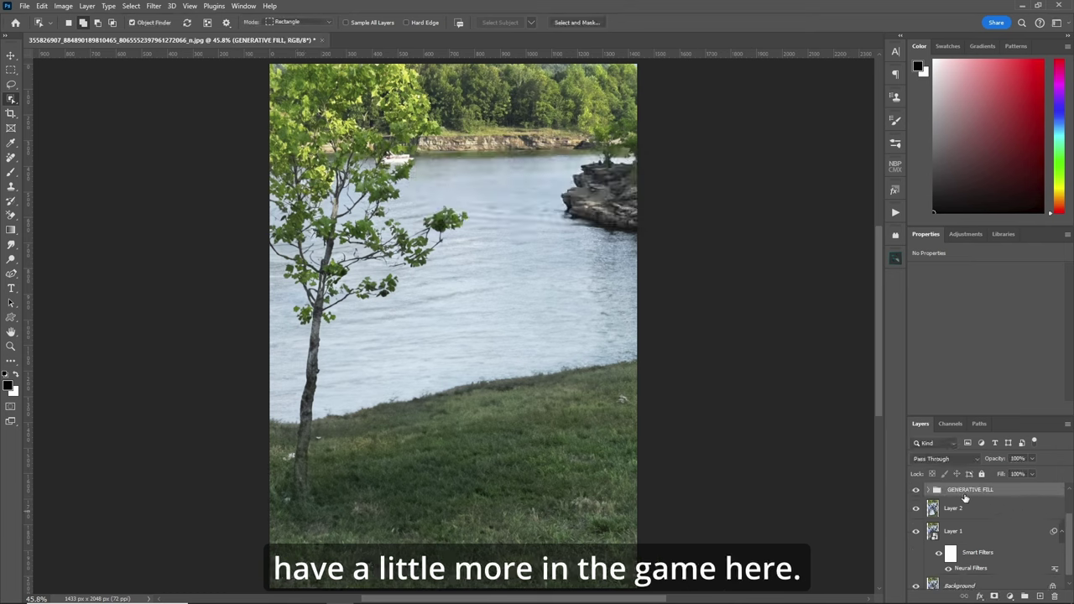